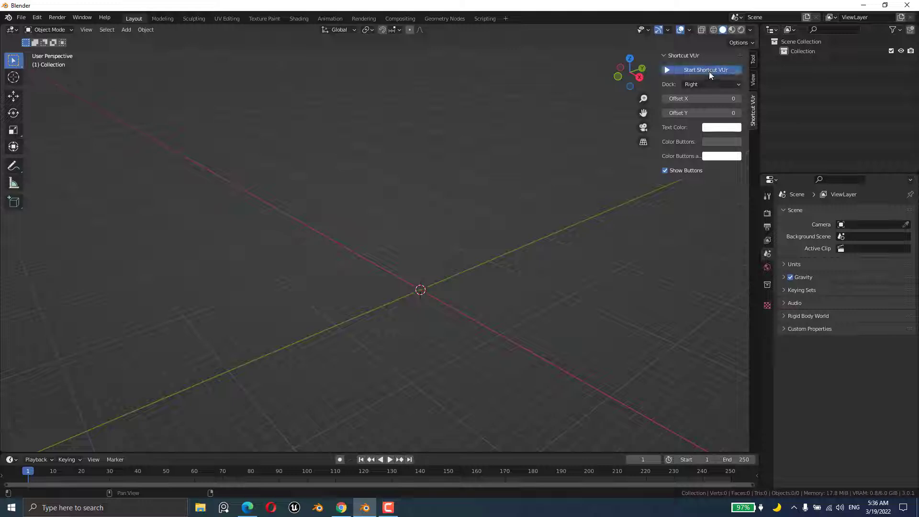
Step: Start the Shortcut VUr key display and hide the viewport's sidebar
left_click(708, 71)
key("n")
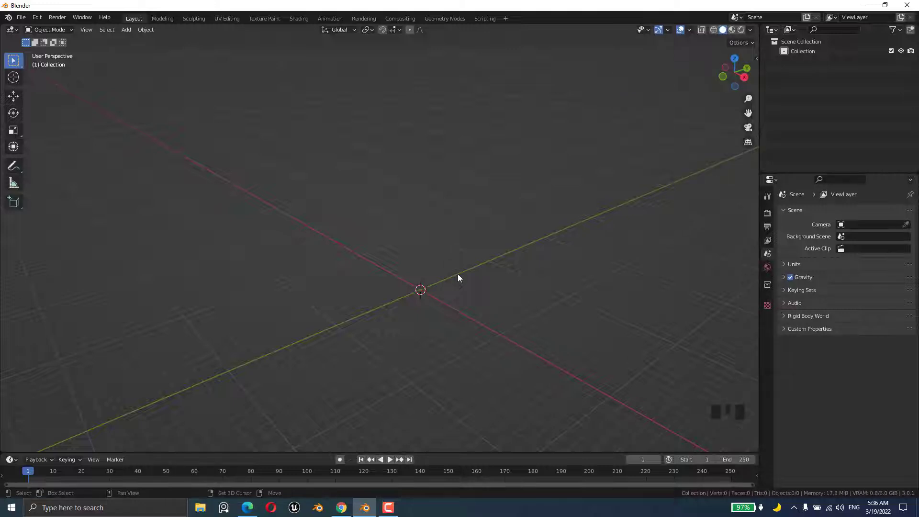
Step: Add a Ball metaball to the empty scene
key("shift+a")
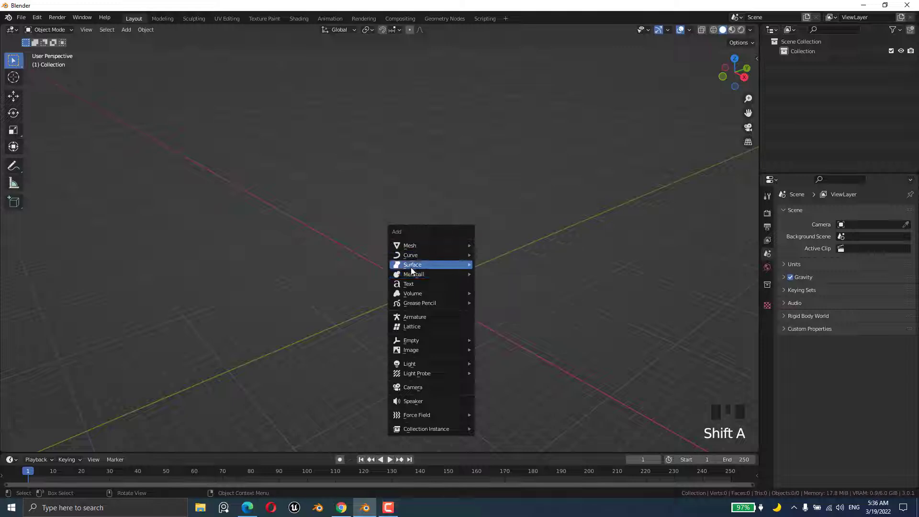
mouse_move(417, 274)
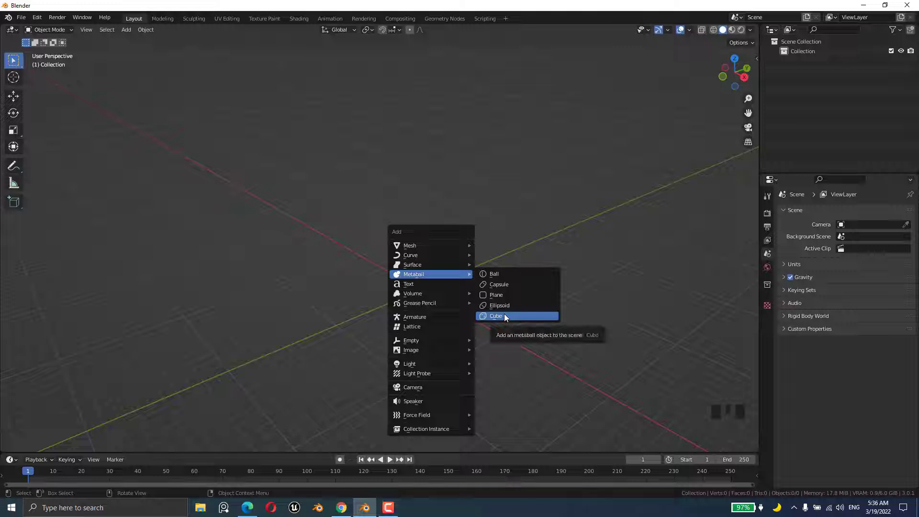
left_click(504, 276)
middle_click_drag(477, 311, 419, 330)
scroll(412, 316, "up", 4)
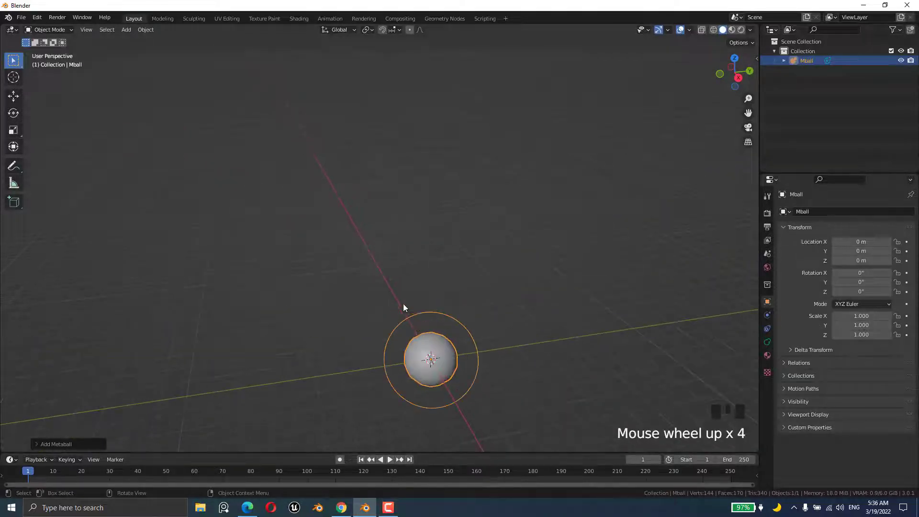
Step: Move the ball up to about Z 0.9 m and scale it up uniformly to about 1.19
middle_click_drag(440, 369, 441, 352)
key("g")
left_click(458, 354)
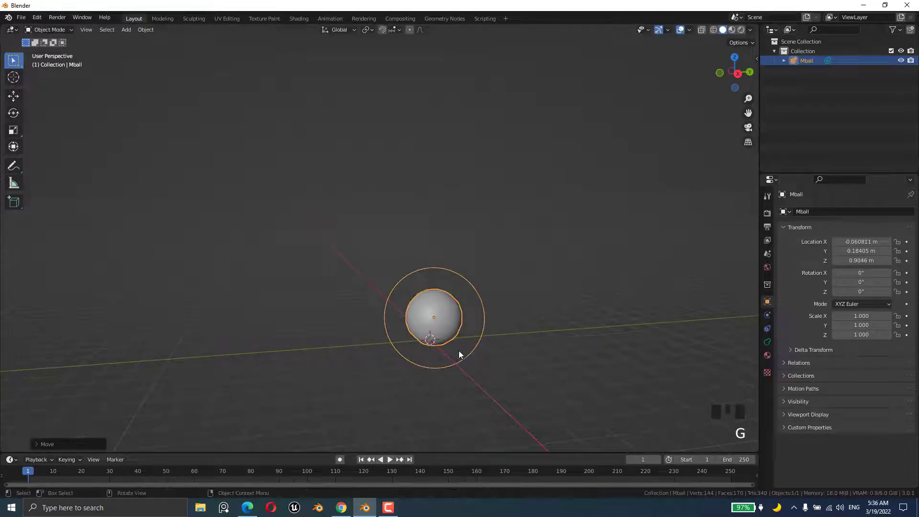
key("s")
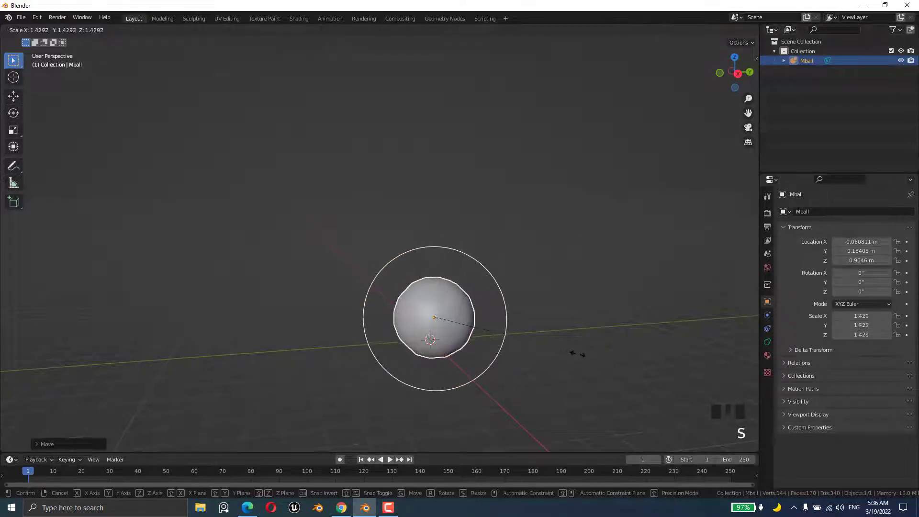
left_click(551, 346)
middle_click_drag(550, 346, 533, 351)
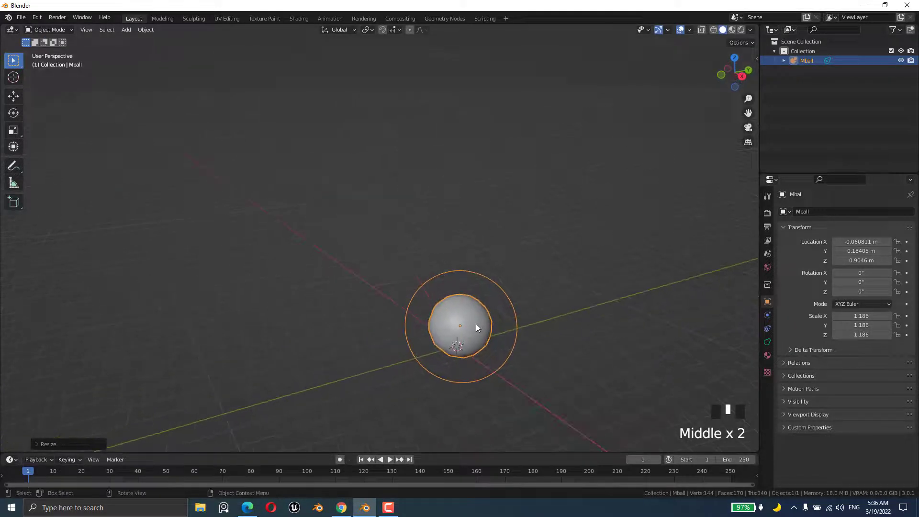
Step: Snap the selected ball back onto the 3D cursor at the world origin
key("shift+s")
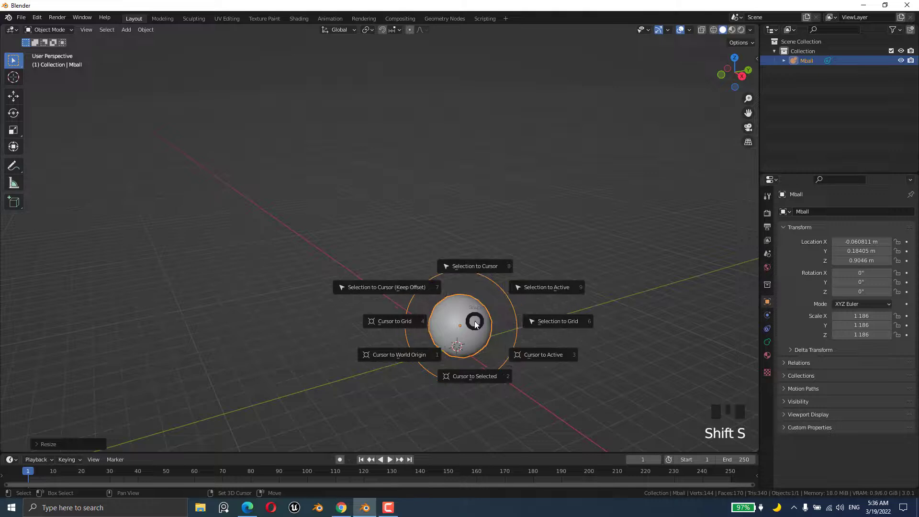
left_click(470, 274)
middle_click_drag(476, 271, 486, 349)
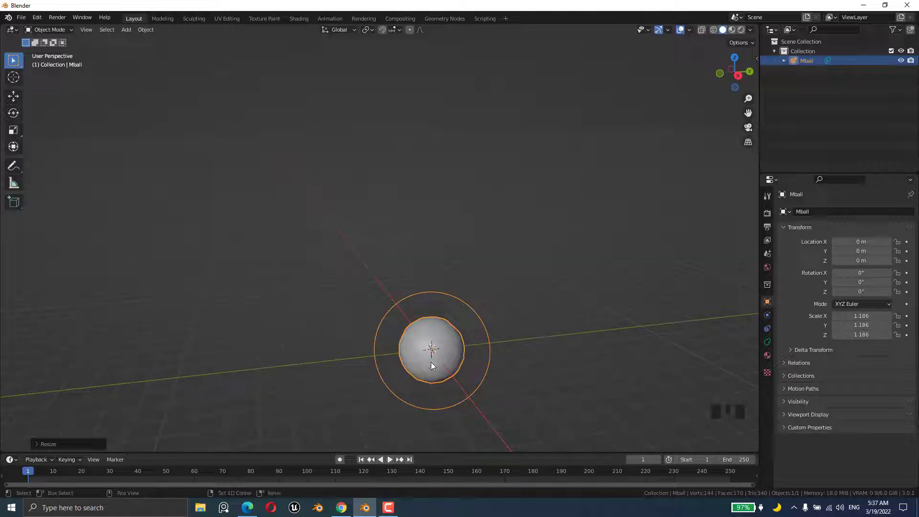
Step: Duplicate the ball and place the copy partly merged with it, at about Y 2.0 m, Z 1.6 m
key("shift+d")
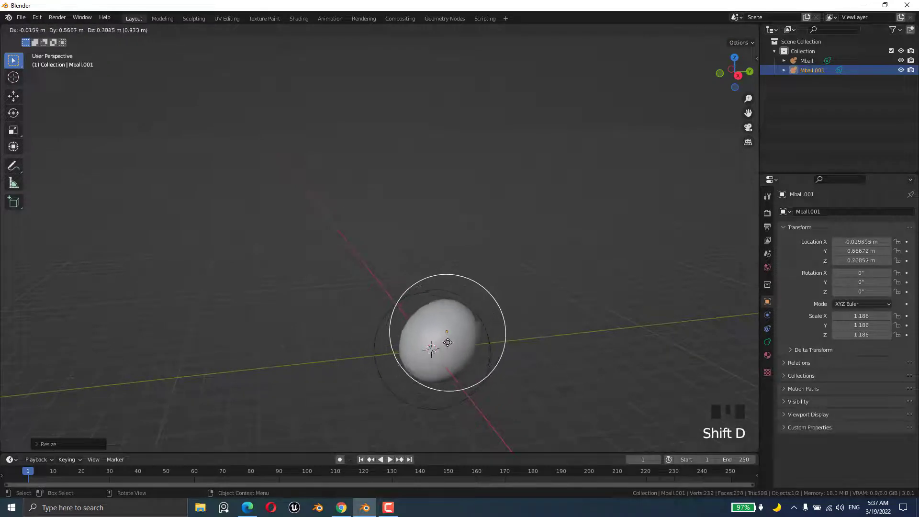
left_click(477, 321)
middle_click_drag(534, 372, 477, 328)
Step: Duplicate the second ball and position the copy above the original at about Y -0.14 m, Z 2.6 m, merging with both balls
key("shift+d")
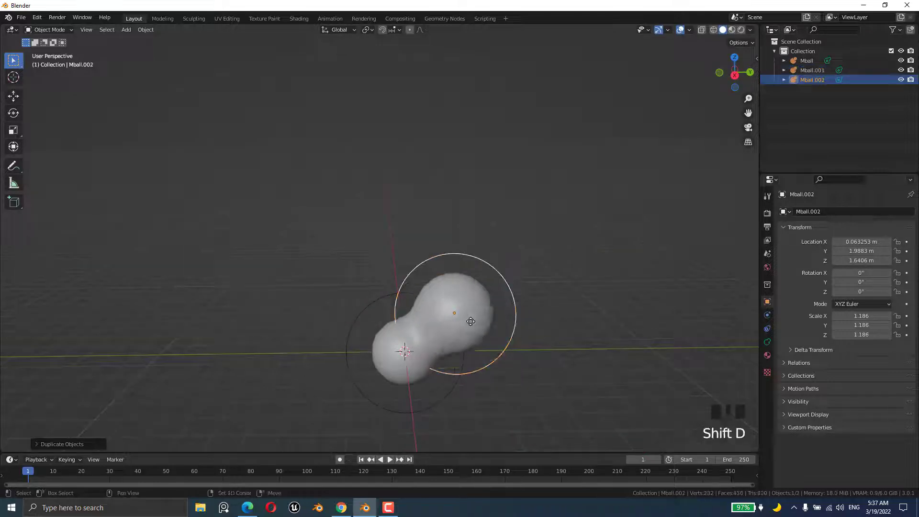
left_click(432, 263)
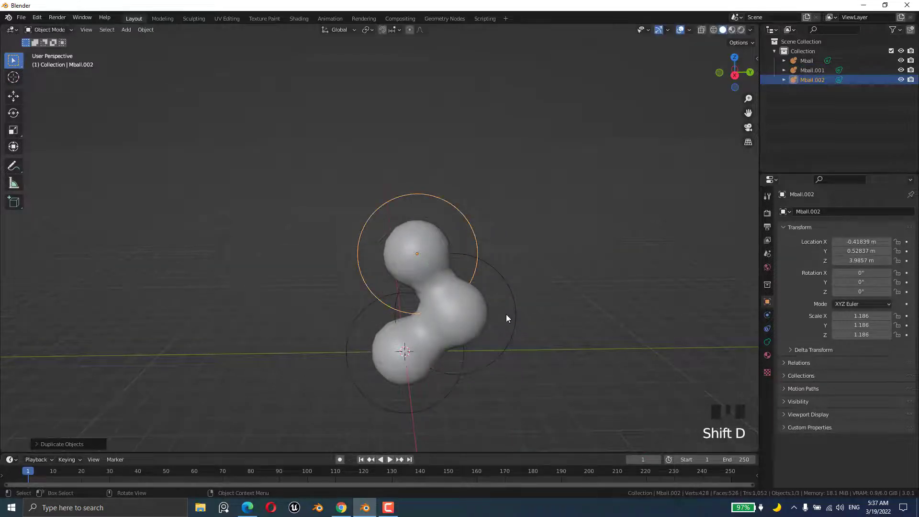
middle_click_drag(506, 316, 494, 315)
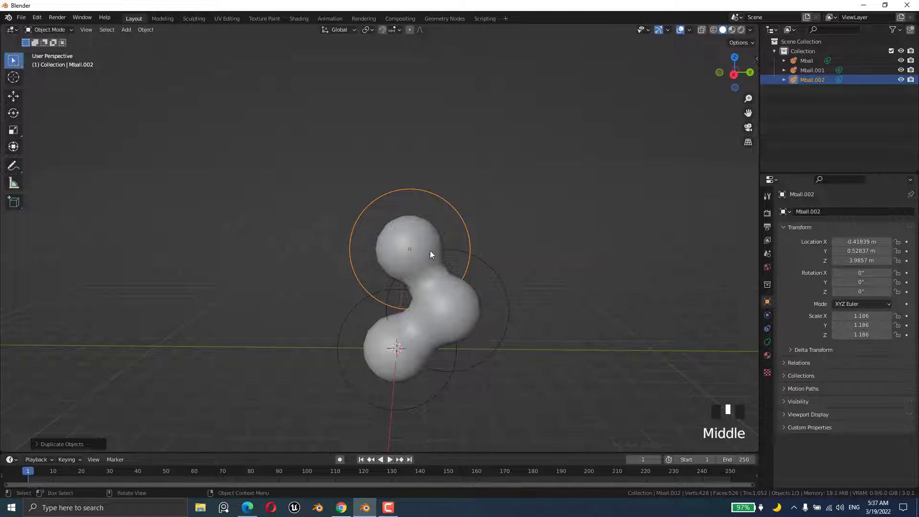
key("g")
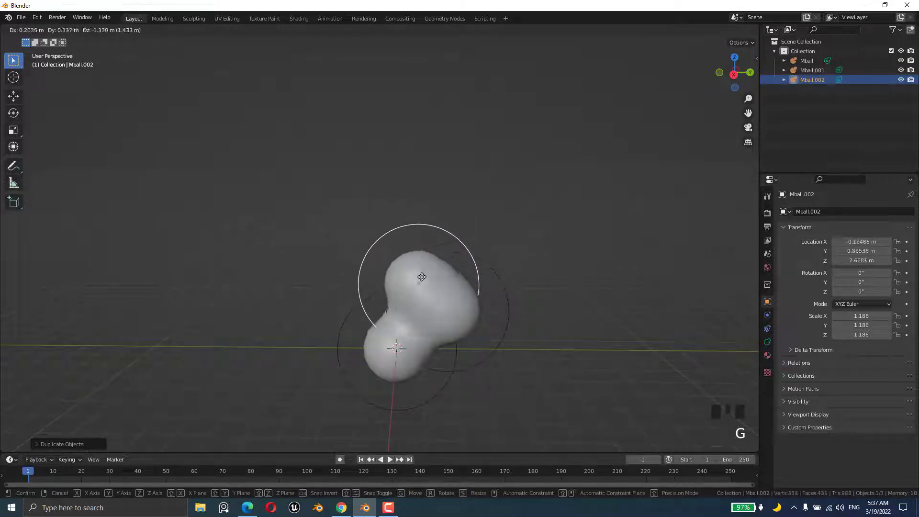
left_click(400, 274)
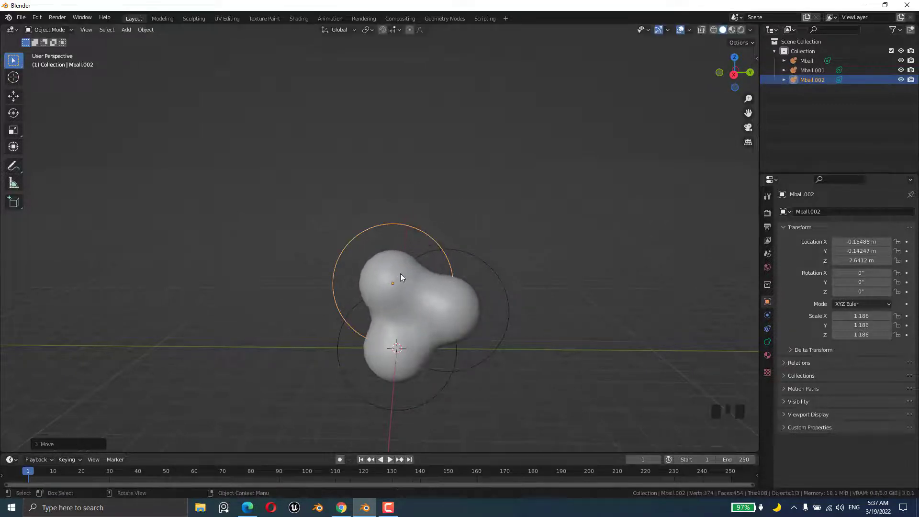
middle_click_drag(400, 274, 456, 330)
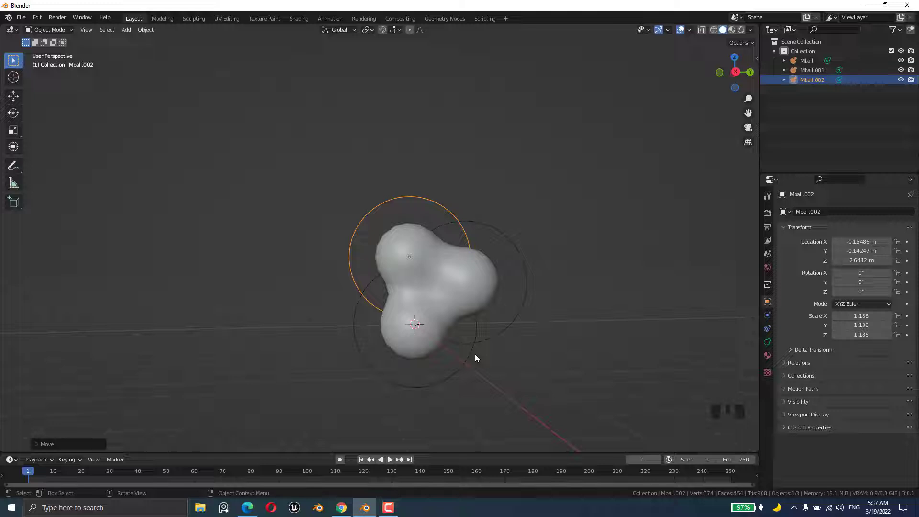
Step: Select the original ball through the merged surface and try to move it away from the other two
left_click(568, 325)
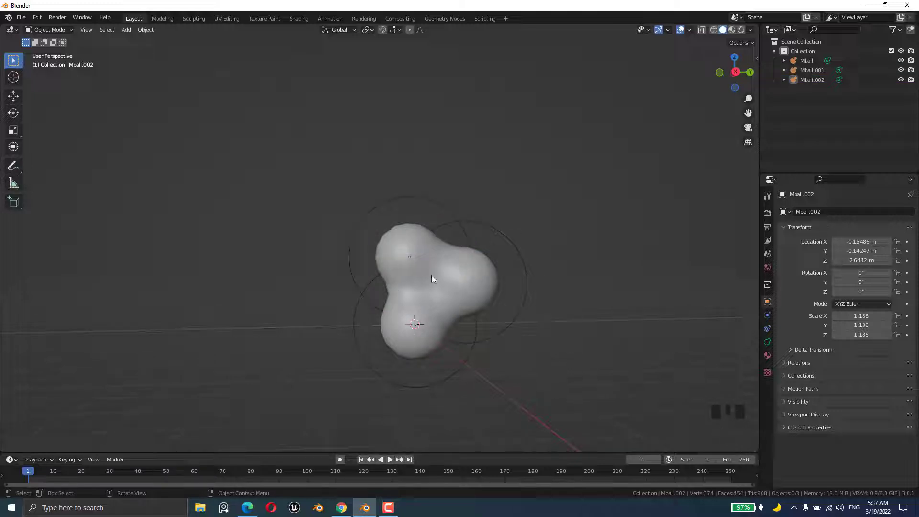
left_click(440, 291)
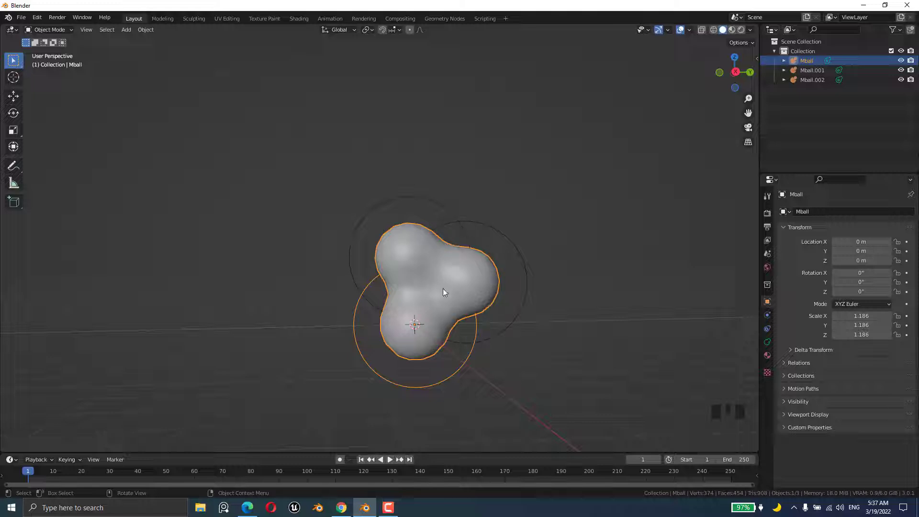
key("g")
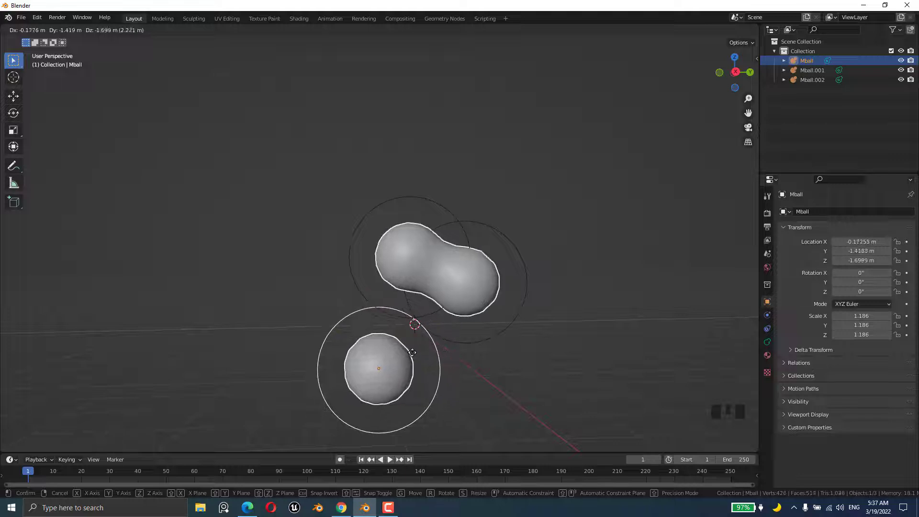
key("Escape")
left_click(540, 353)
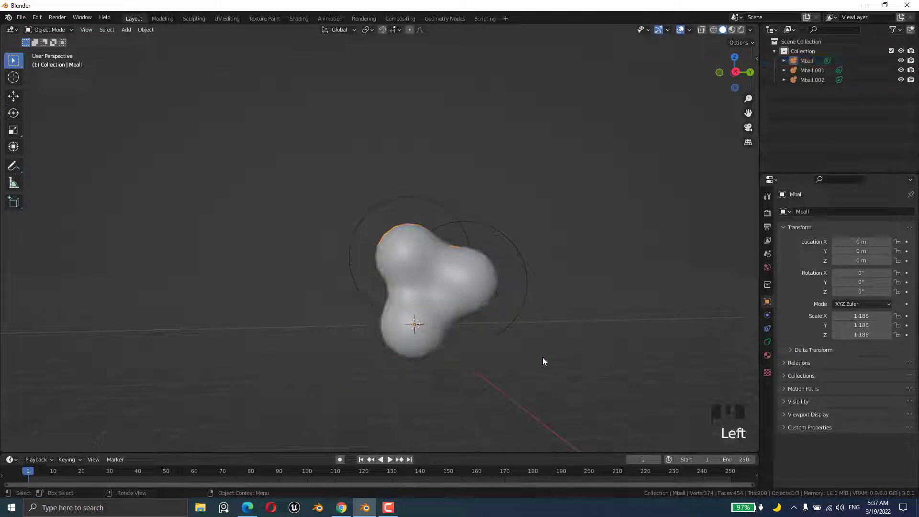
Step: Select the uppermost ball by its outer ring and move it to about Y -0.47 m, Z 2.5 m
left_click(429, 205)
key("g")
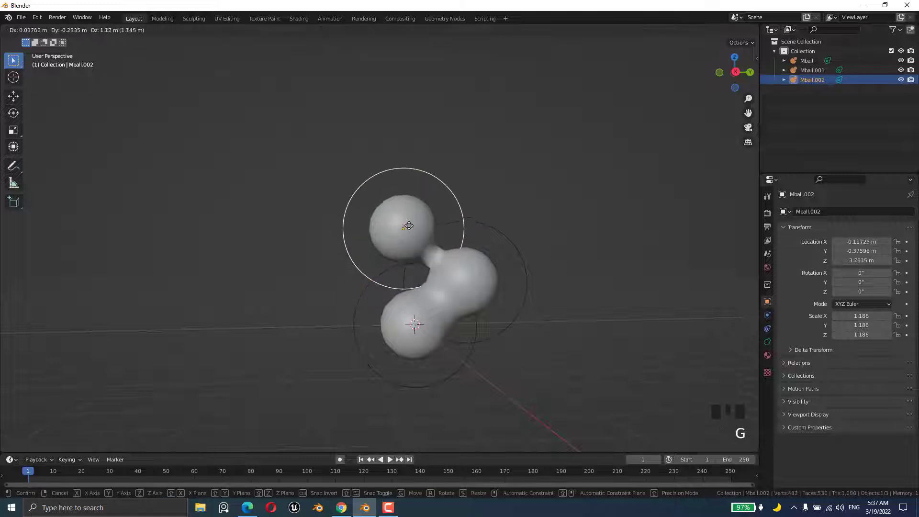
left_click(404, 254)
Step: Select the side ball, Mball.001, by its ring and move it closer to the others, at about Y 1.7 m, Z 1.6 m
left_click(505, 235)
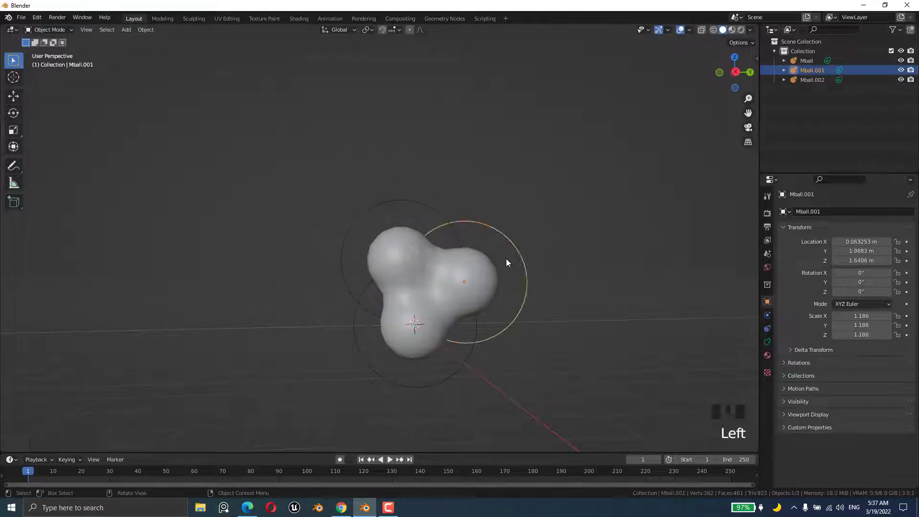
key("g")
left_click(547, 256)
middle_click_drag(547, 257, 510, 291)
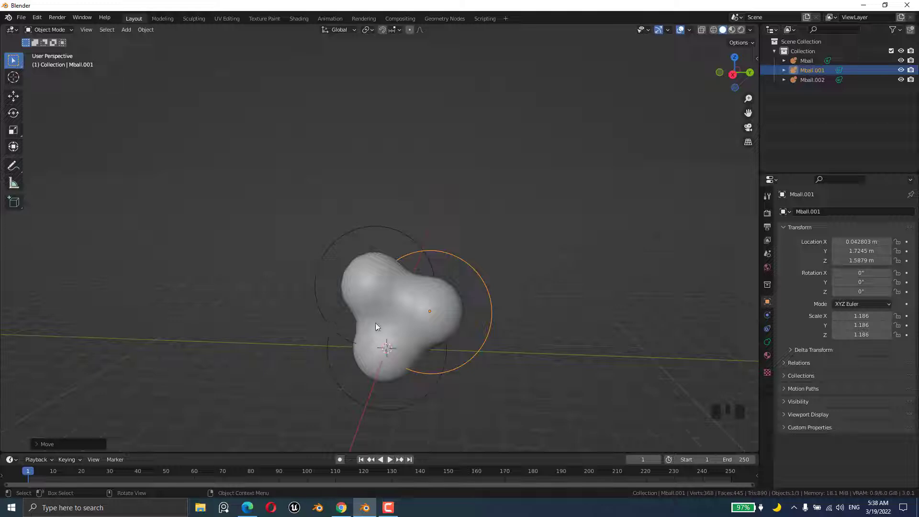
Step: Select all three metaballs and try to move them together as one shape
left_click_drag(561, 423, 246, 174)
key("g")
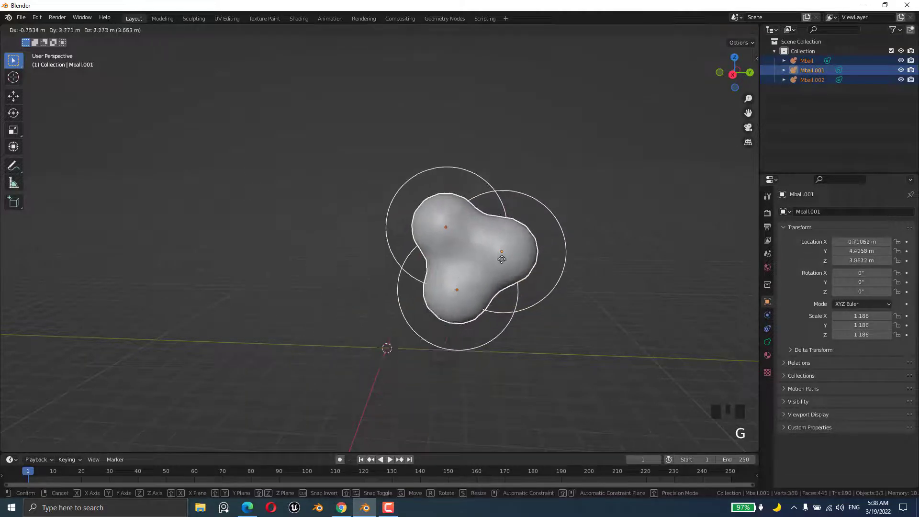
left_click(431, 317)
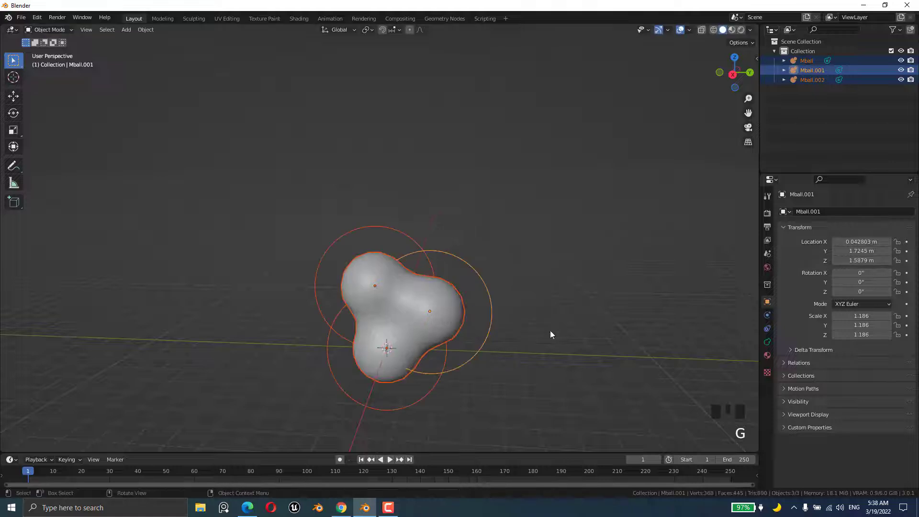
left_click(586, 324)
Step: Select the uppermost ball, Mball.002, by its ring and scale it up to about 1.54
middle_click_drag(587, 323, 501, 342)
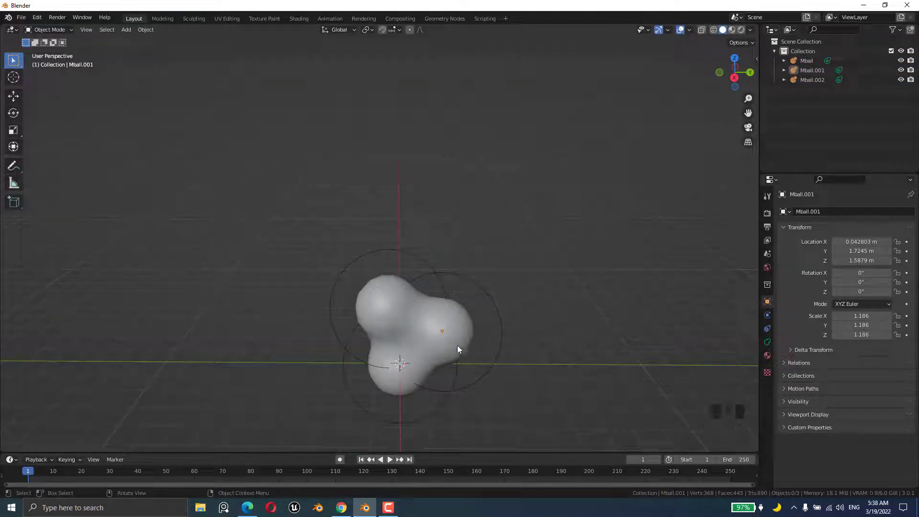
left_click(384, 302)
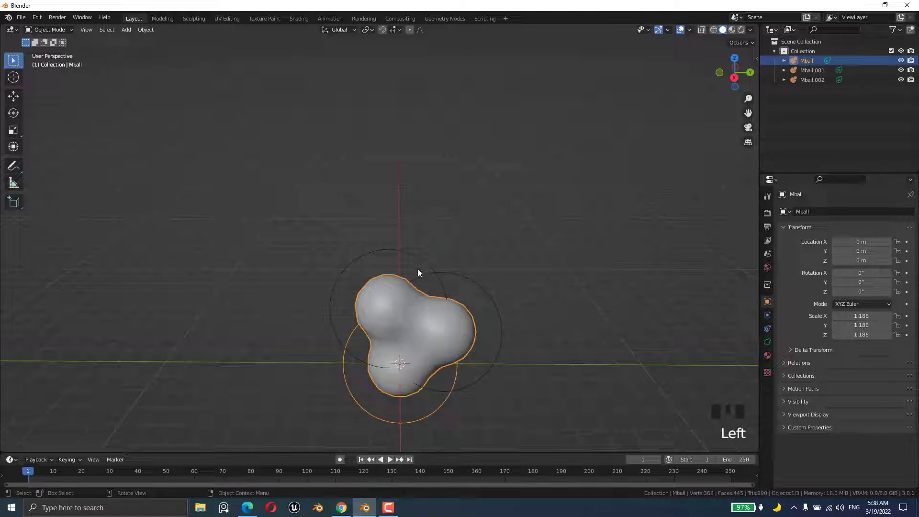
left_click(435, 282)
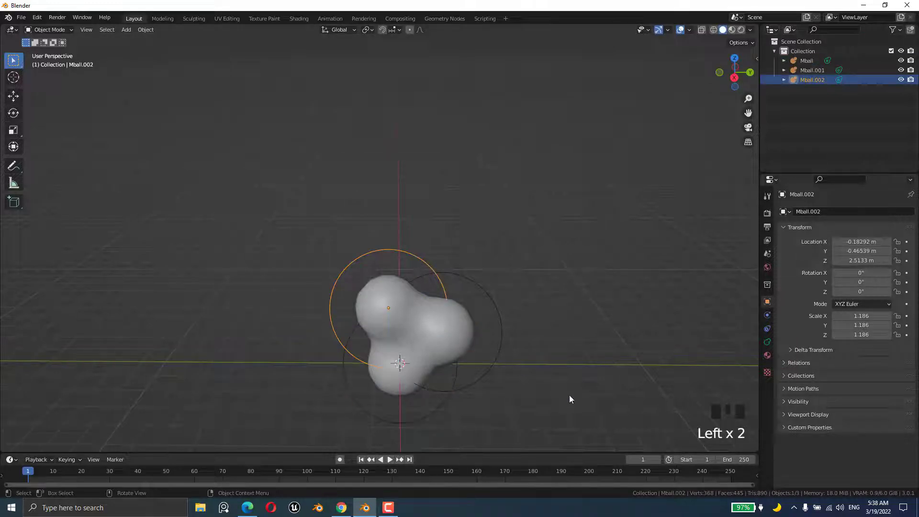
key("s")
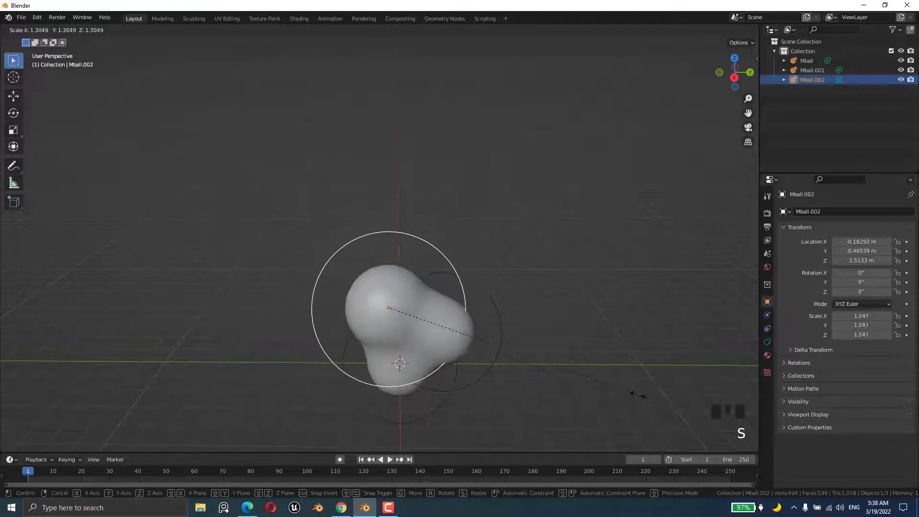
left_click(634, 394)
middle_click_drag(634, 394, 496, 363)
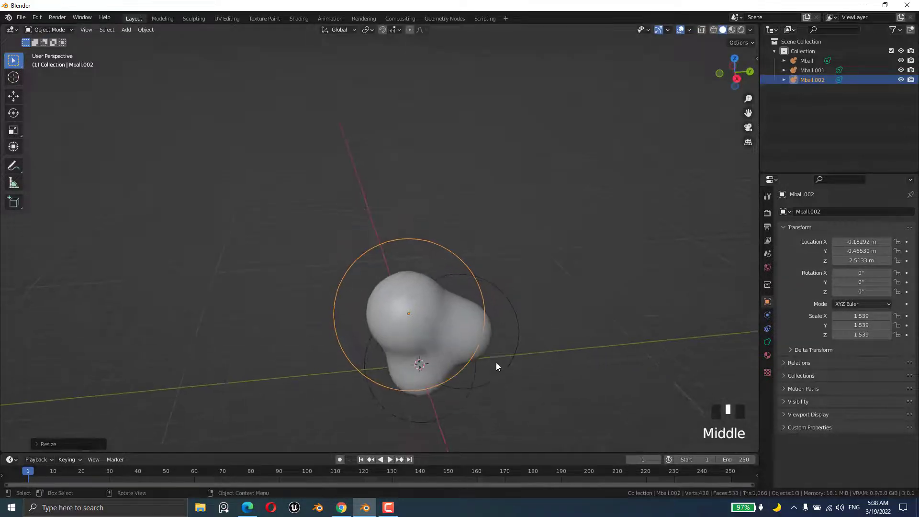
Step: Delete all three metaballs from the scene
scroll(488, 357, "down", 3)
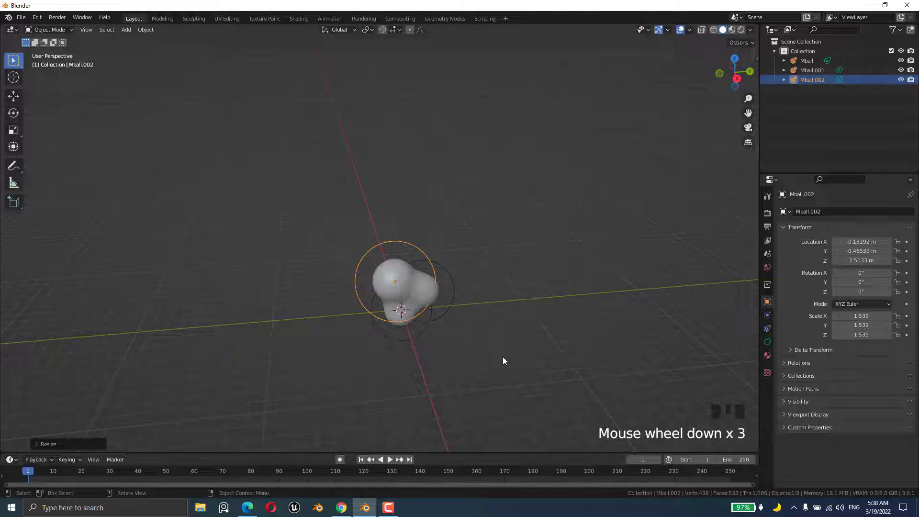
key("a")
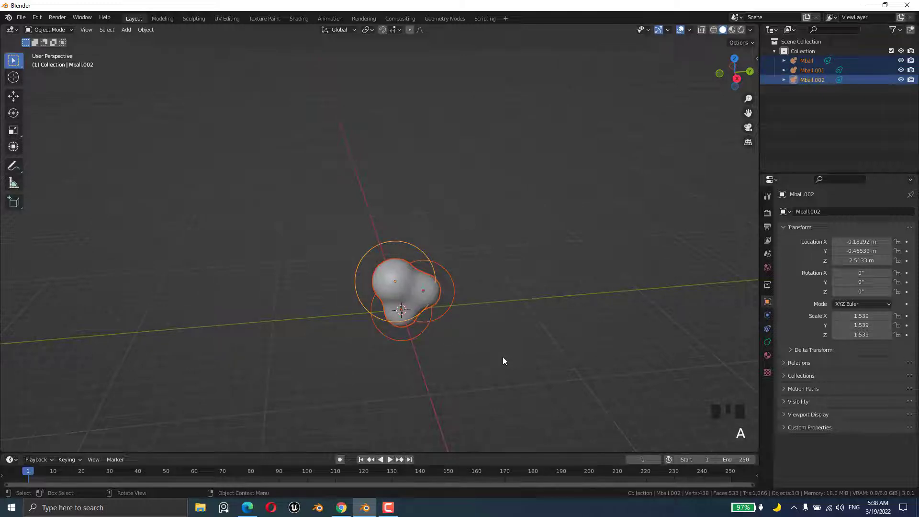
key("Delete")
Step: Add a Capsule metaball to the emptied scene
key("shift+a")
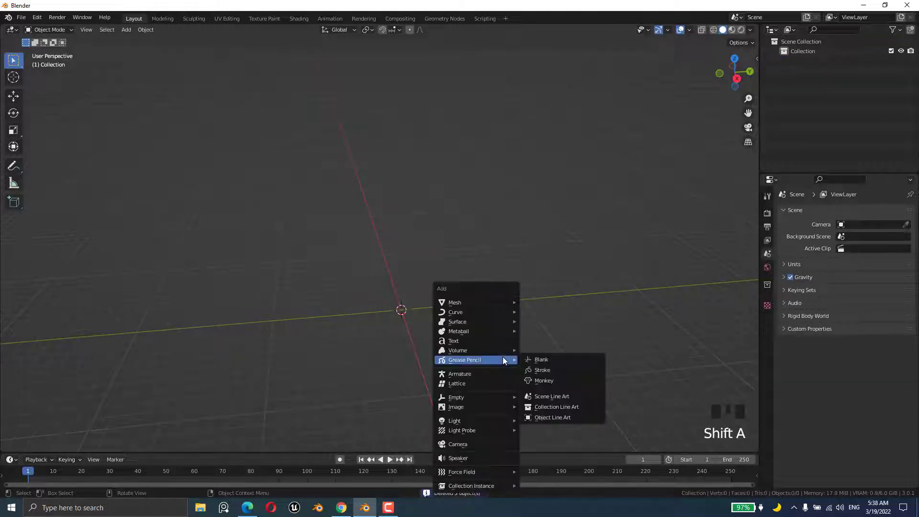
mouse_move(503, 330)
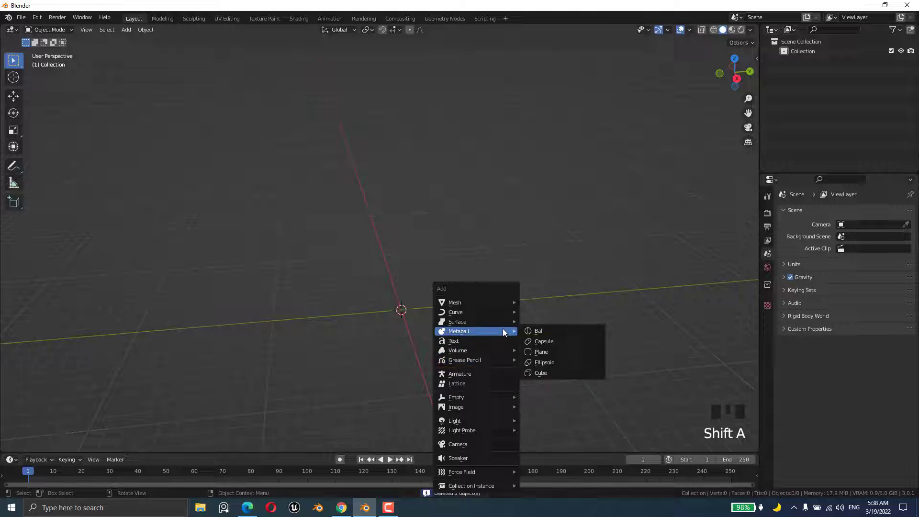
left_click(553, 342)
middle_click_drag(554, 342, 515, 355)
scroll(515, 355, "up", 3)
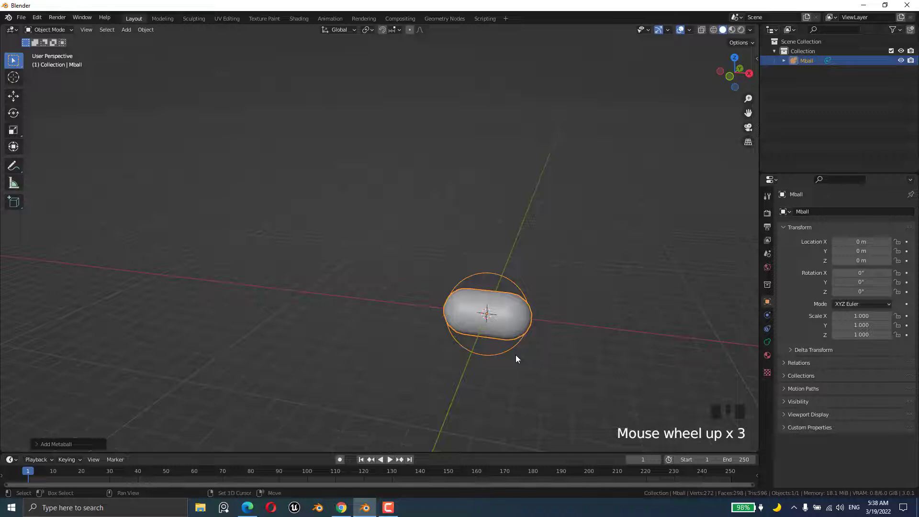
Step: Duplicate the capsule metaball five times, placing the copies in an alternating stack rising to about Z 7 m
key("shift+d")
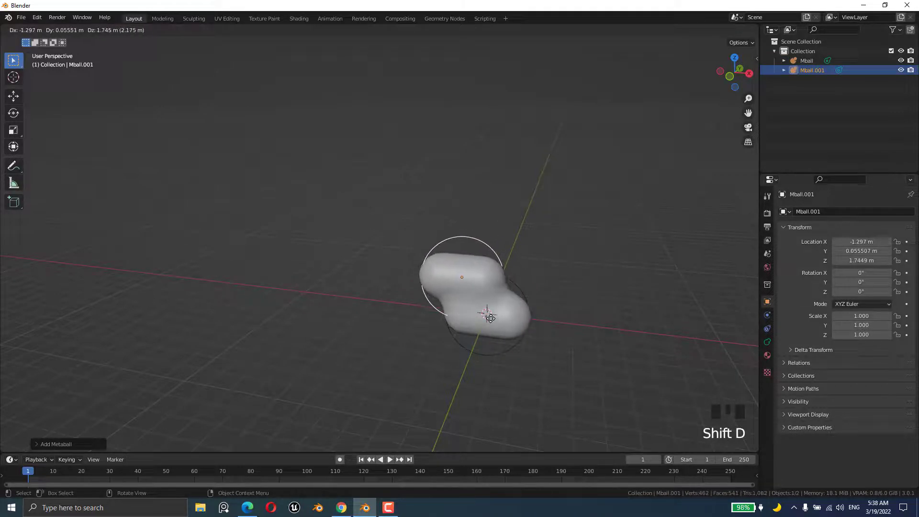
left_click(491, 318)
key("shift+d")
left_click(484, 310)
key("shift+d")
left_click(481, 255)
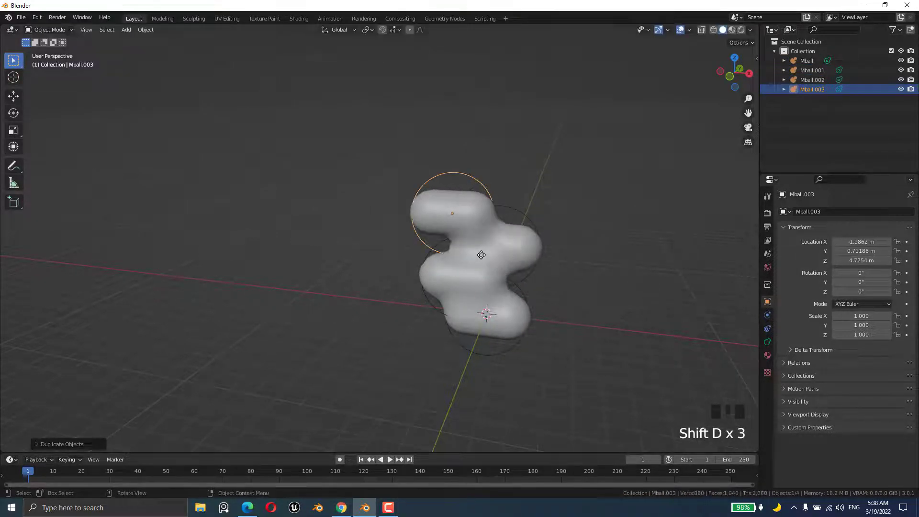
key("shift+d")
left_click(478, 231)
key("shift+d")
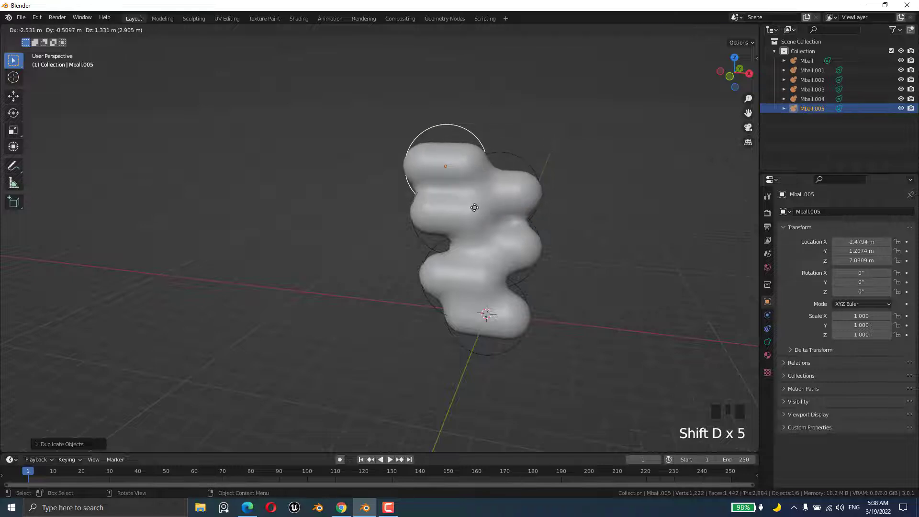
left_click(475, 208)
middle_click_drag(513, 254, 463, 258)
Step: Select the original capsule at the base of the stack and move it away to about X -1.18, Y -4.04, Z -0.76 m
left_click(566, 300)
left_click(501, 233)
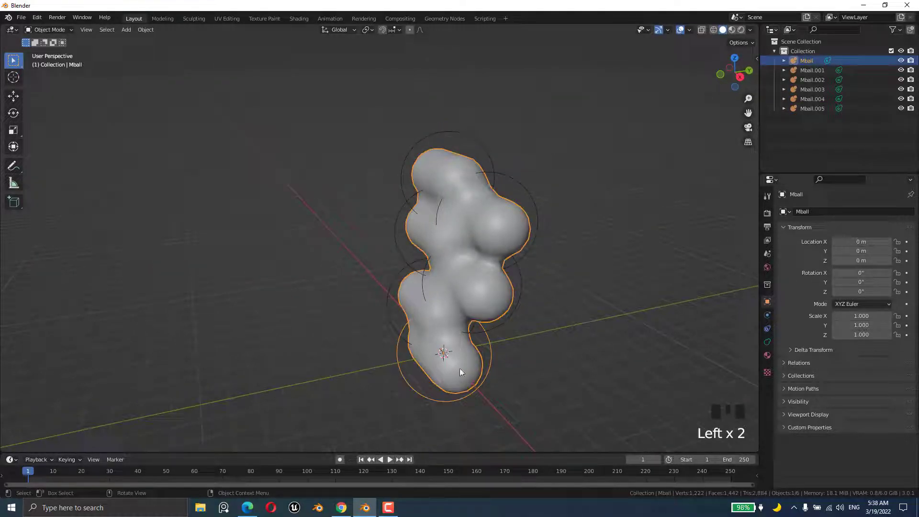
key("g")
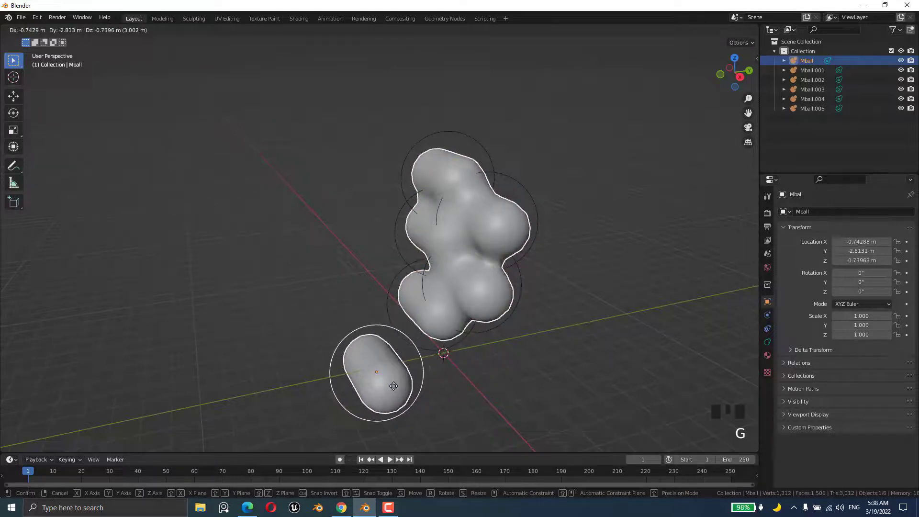
left_click(363, 387)
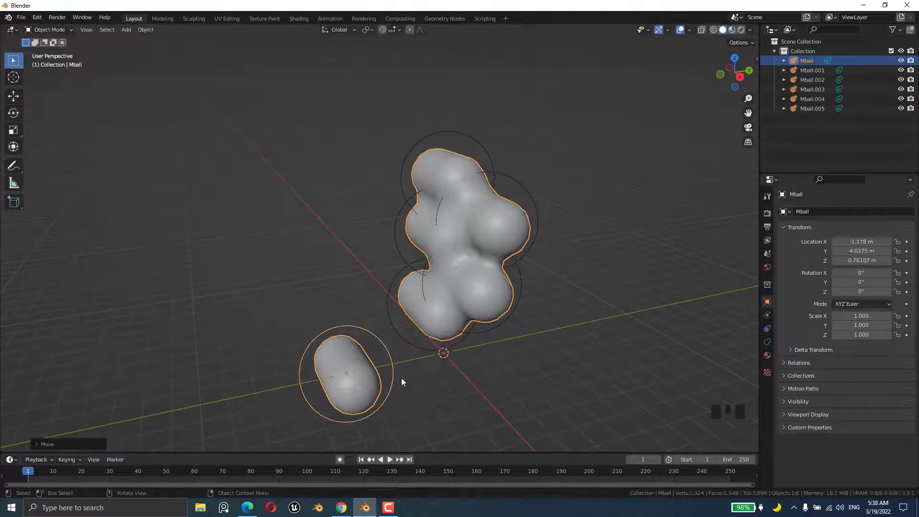
middle_click_drag(401, 382, 466, 366)
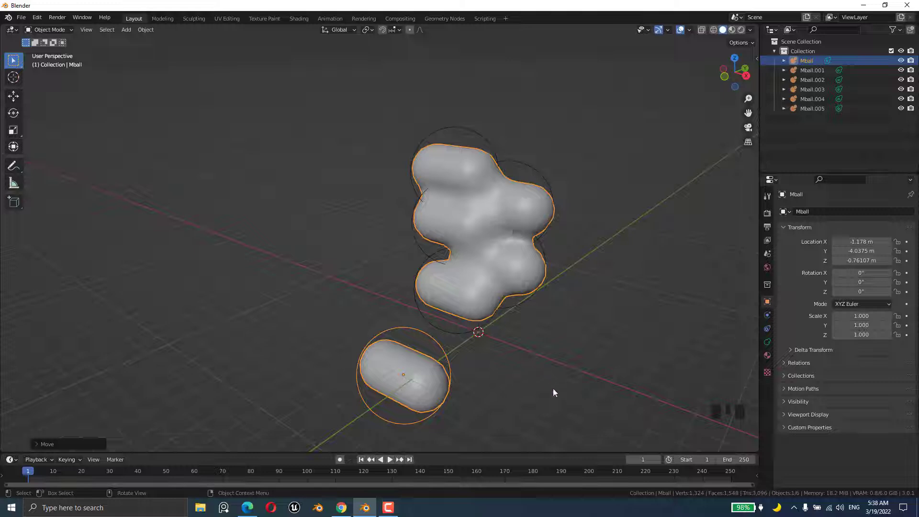
Step: Delete all six capsule metaballs from the scene
scroll(498, 345, "down", 2)
key("a")
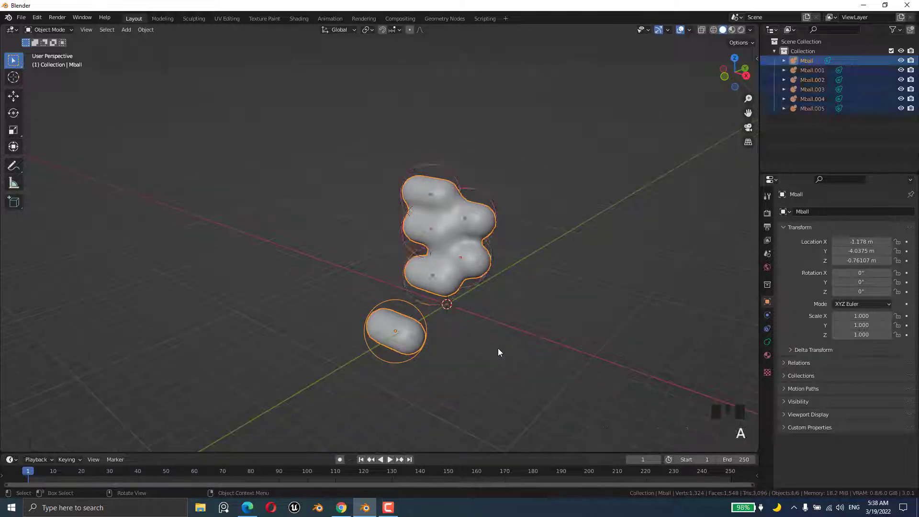
key("Delete")
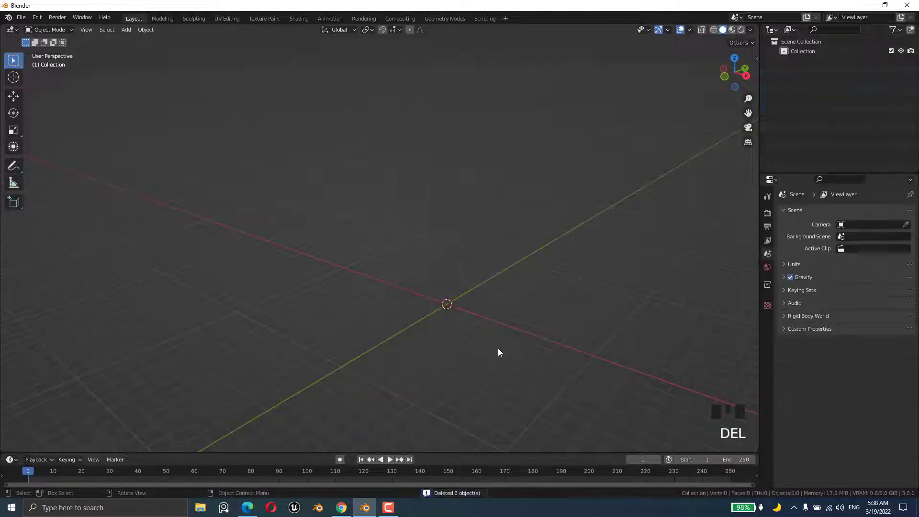
Step: Add a Plane metaball at the world origin
key("shift+a")
mouse_move(500, 332)
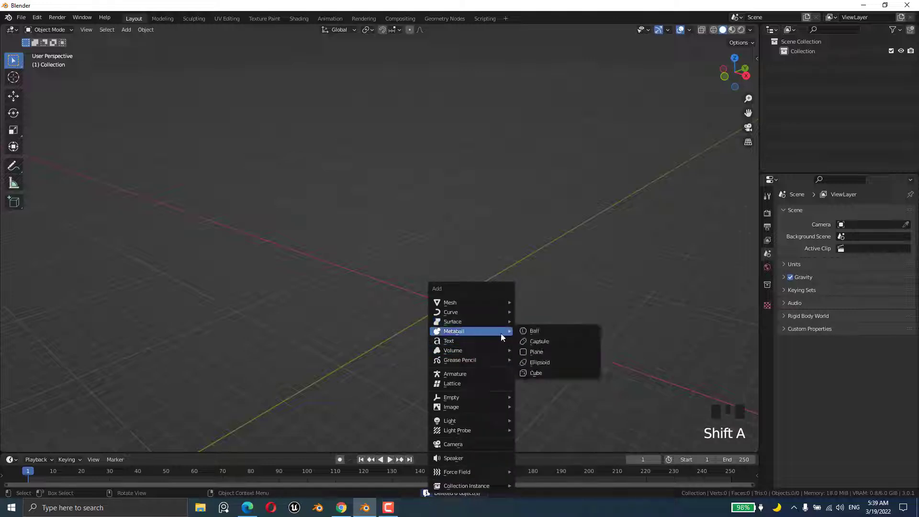
left_click(551, 353)
middle_click_drag(452, 330, 498, 345)
scroll(498, 308, "up", 3)
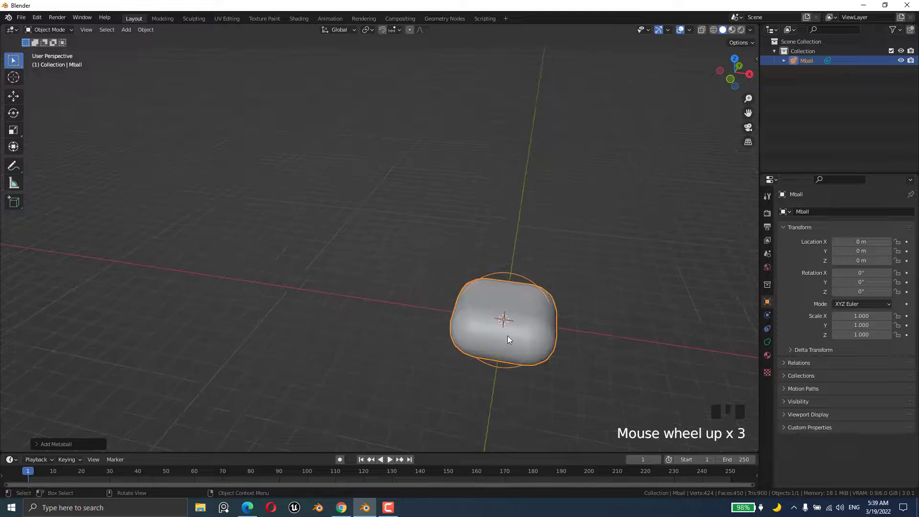
Step: Duplicate the plane metaball three times into a merging diagonal chain, with the last copy at about X -7.45, Z 4.2 m
key("shift+d")
left_click(457, 289)
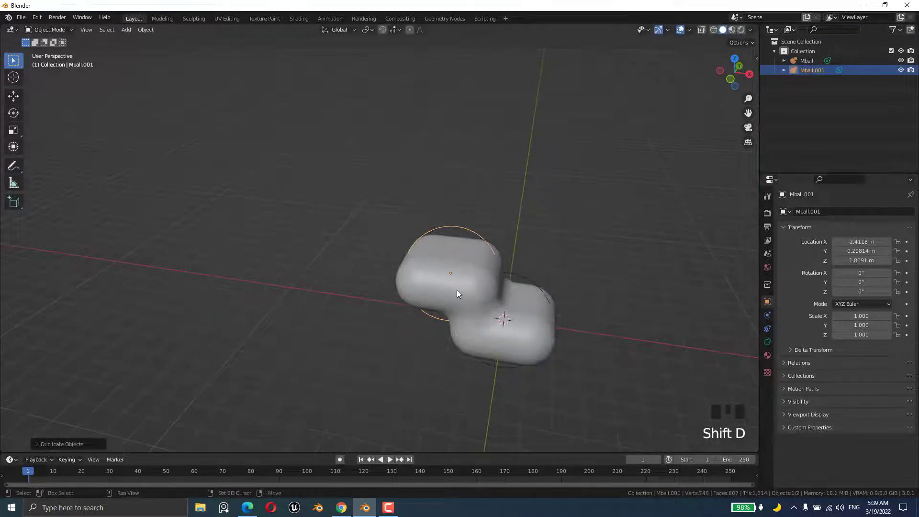
key("shift+d")
left_click(397, 262)
key("shift+d")
left_click(342, 230)
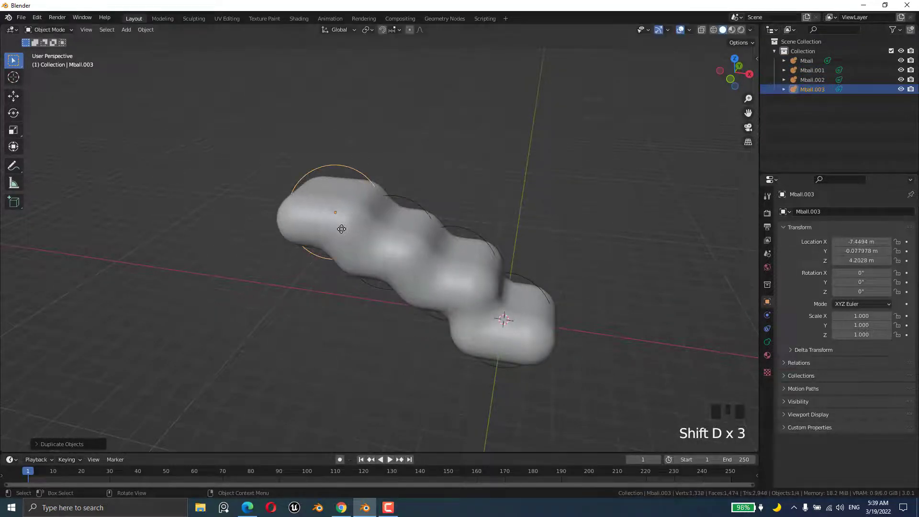
middle_click_drag(440, 328, 404, 340)
Step: Delete all four plane metaballs from the scene
left_click(397, 344)
scroll(397, 344, "down", 3)
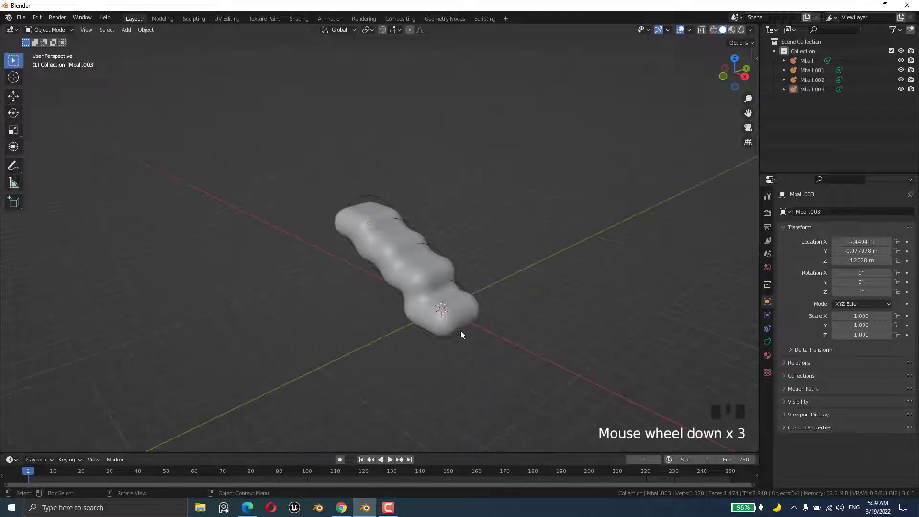
key("a")
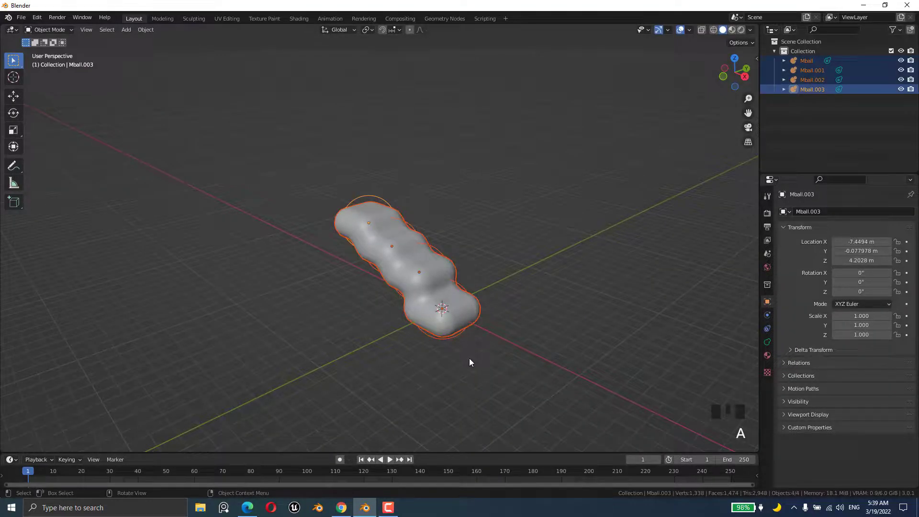
key("Delete")
Step: Add an Ellipsoid metaball at the world origin
key("shift+a")
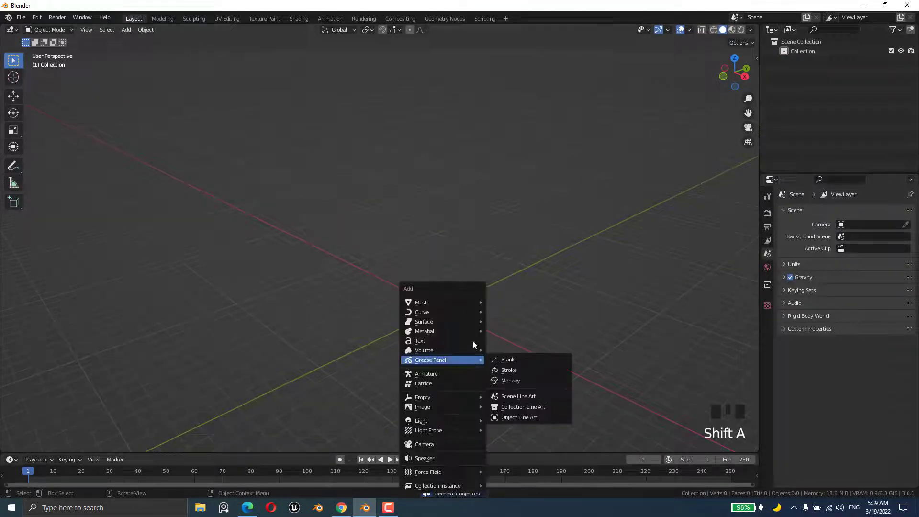
mouse_move(470, 331)
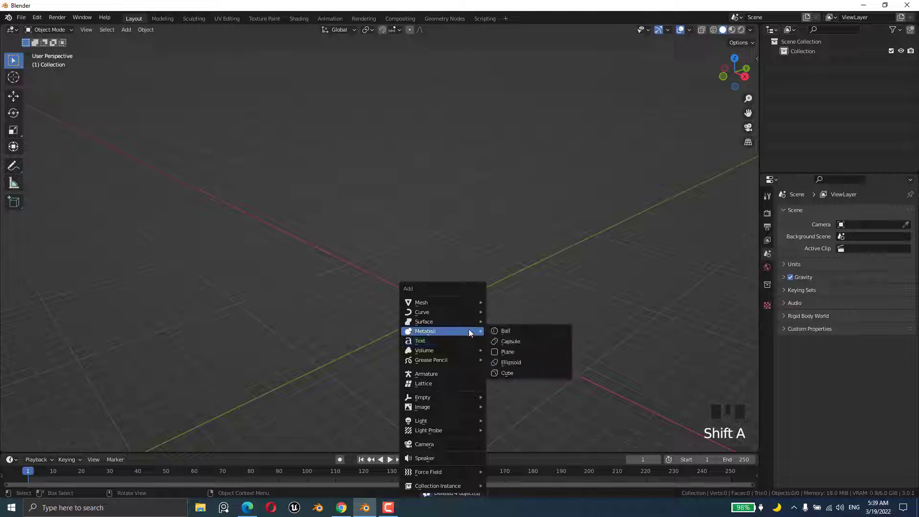
left_click(527, 362)
middle_click_drag(460, 357, 477, 313)
scroll(544, 355, "up", 3)
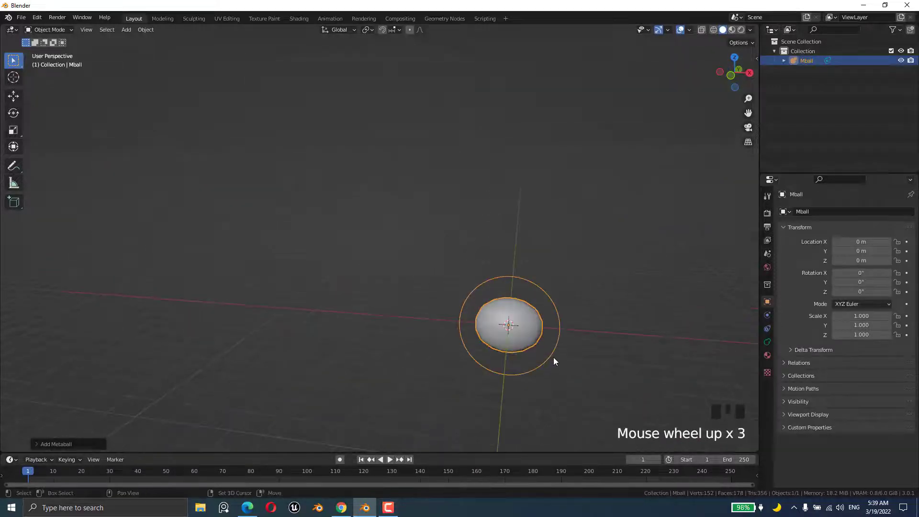
Step: Duplicate the ellipsoid three times in a merging zigzag upward, with the last copy at about X -2.57, Z 3.61 m
key("shift+d")
left_click(512, 326)
key("shift+d")
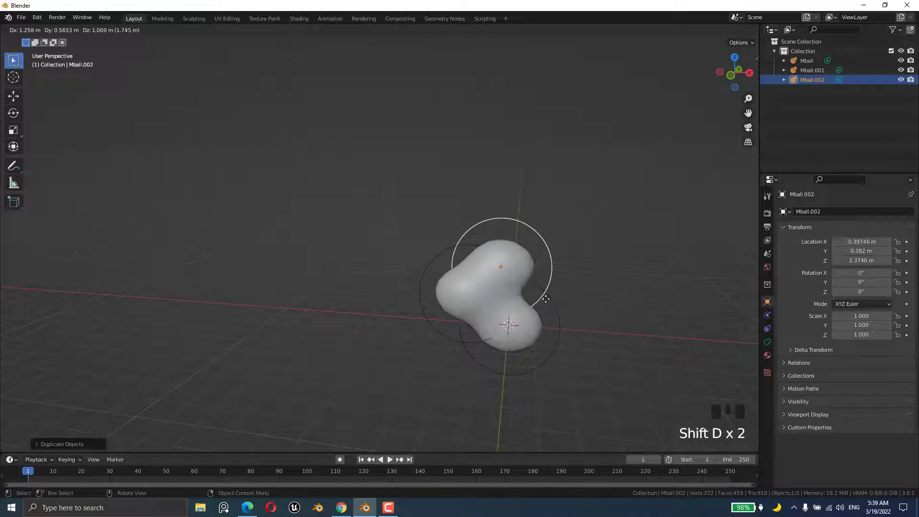
left_click(534, 304)
key("shift+d")
left_click(493, 269)
middle_click_drag(594, 291, 533, 316)
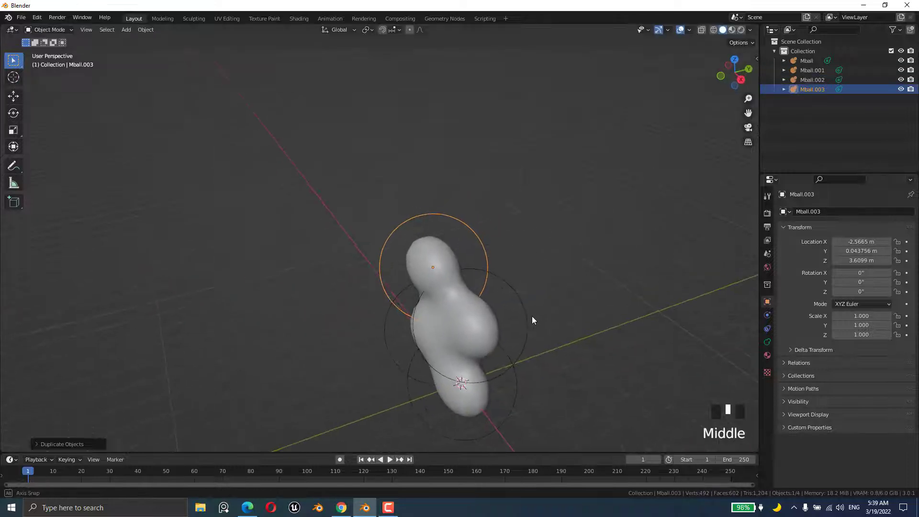
Step: Delete all four ellipsoid metaballs from the scene
left_click(541, 321)
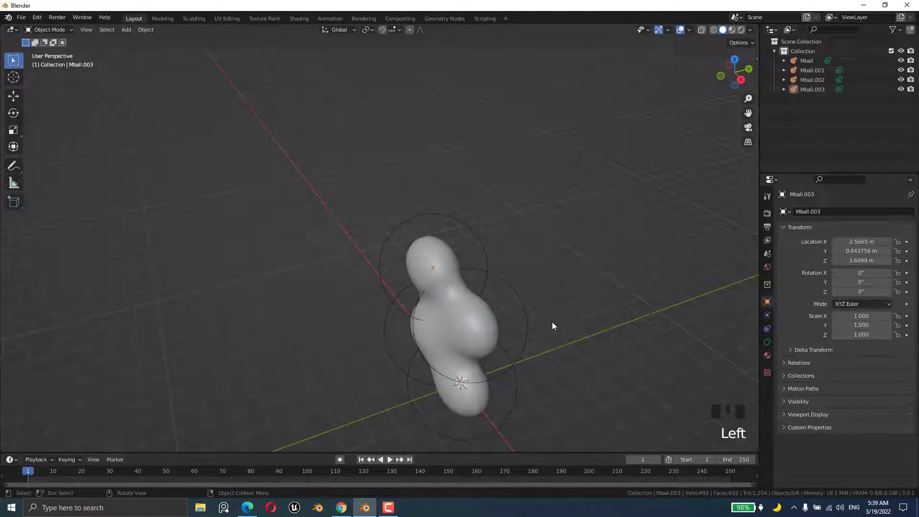
key("a")
key("Delete")
Step: Add a Cube metaball at the world origin
key("shift+a")
mouse_move(552, 322)
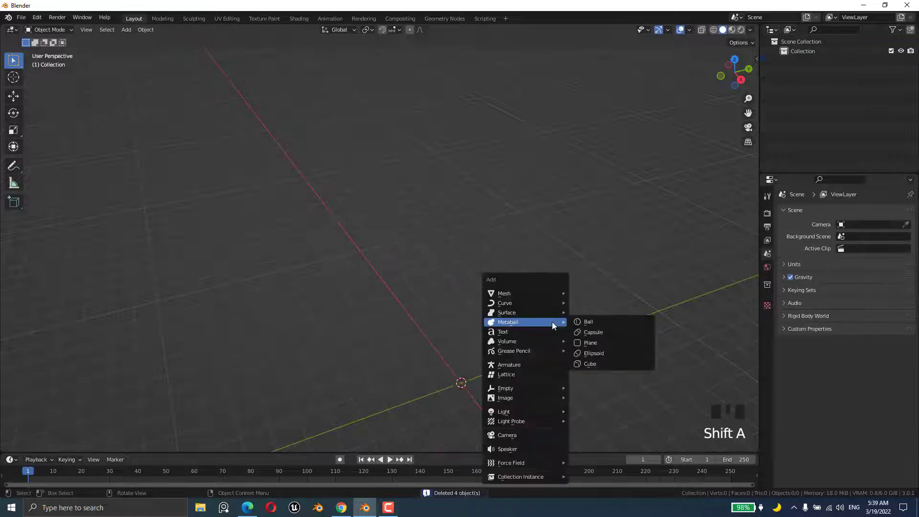
left_click(607, 362)
middle_click_drag(589, 371, 570, 375)
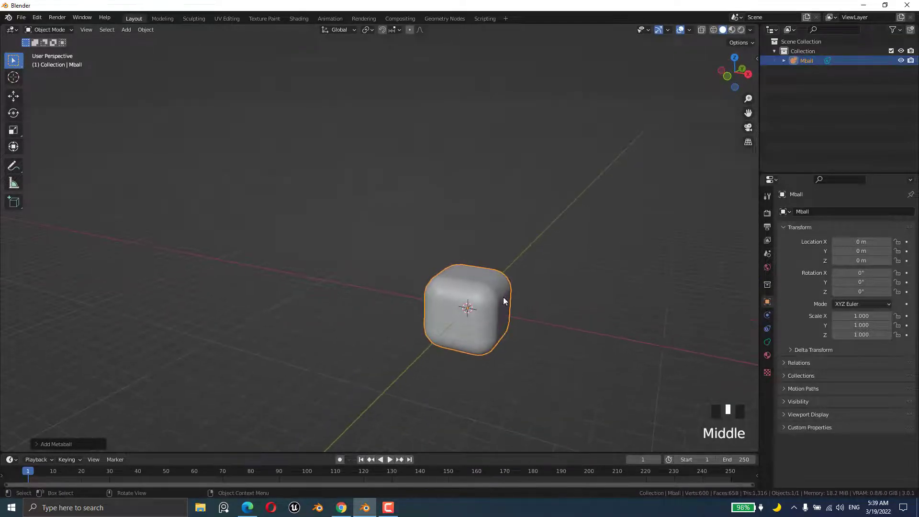
Step: Duplicate the cube metaball four times into a rising staircase, with the last copy at about X -9.5 m, and deselect it
key("shift+d")
left_click(461, 289)
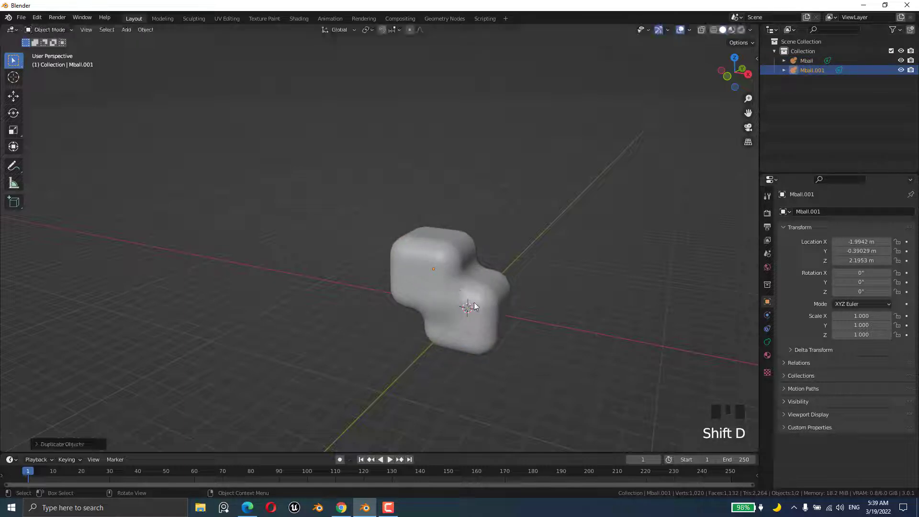
key("shift+d")
left_click(431, 266)
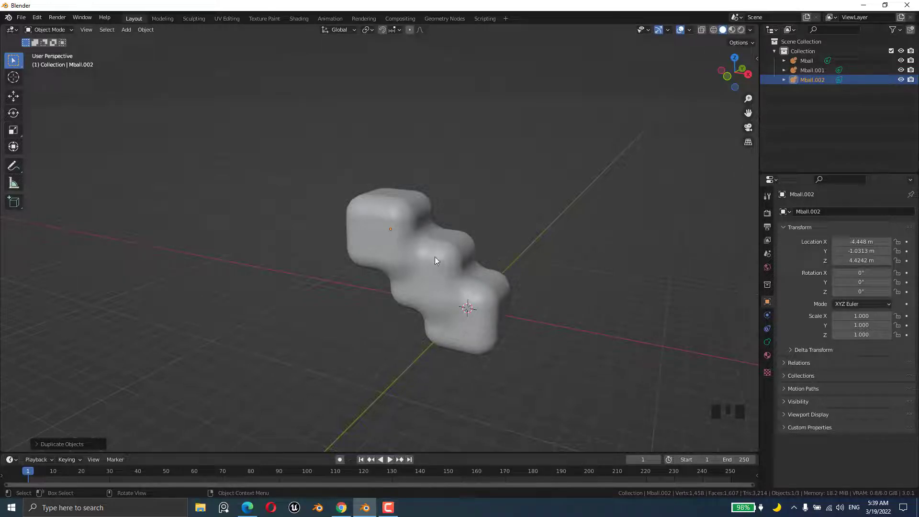
key("shift+d")
middle_click_drag(461, 229, 438, 245)
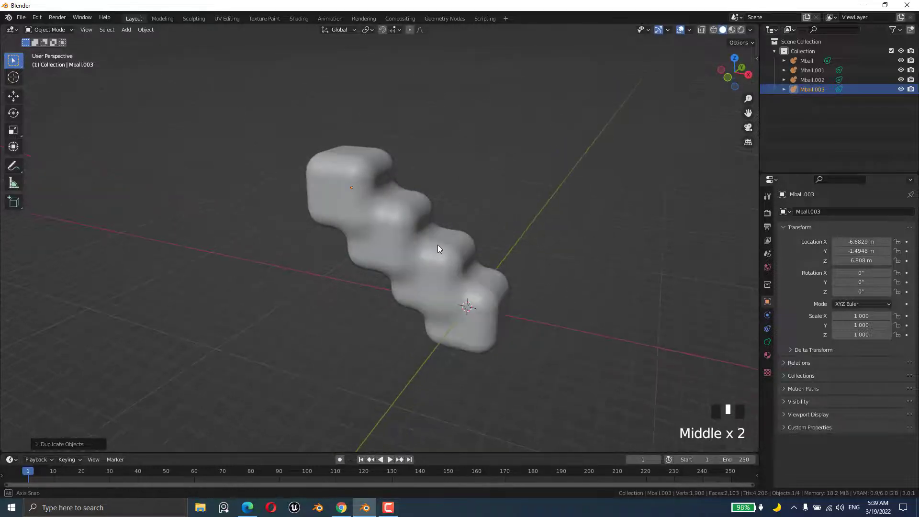
left_click(326, 157)
left_click(438, 162)
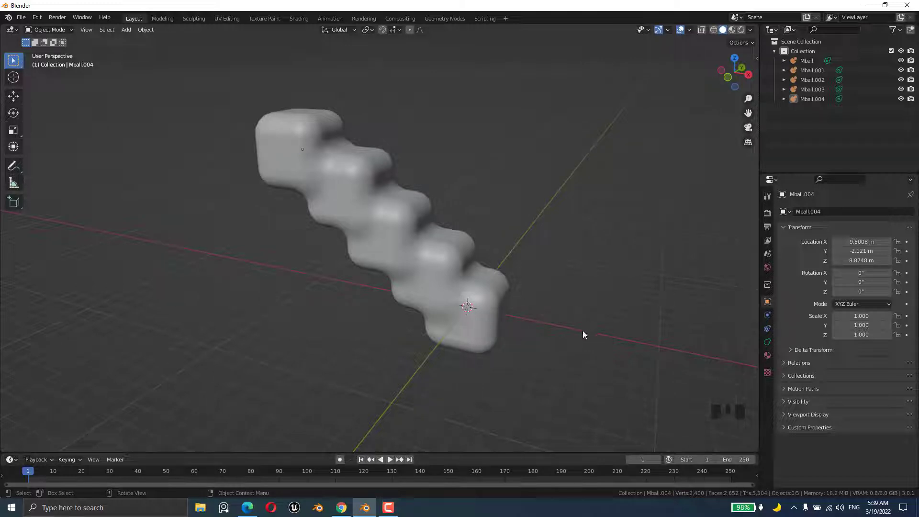
Step: Select the original cube at the foot of the staircase and try moving it away from the other cubes
left_click(430, 252)
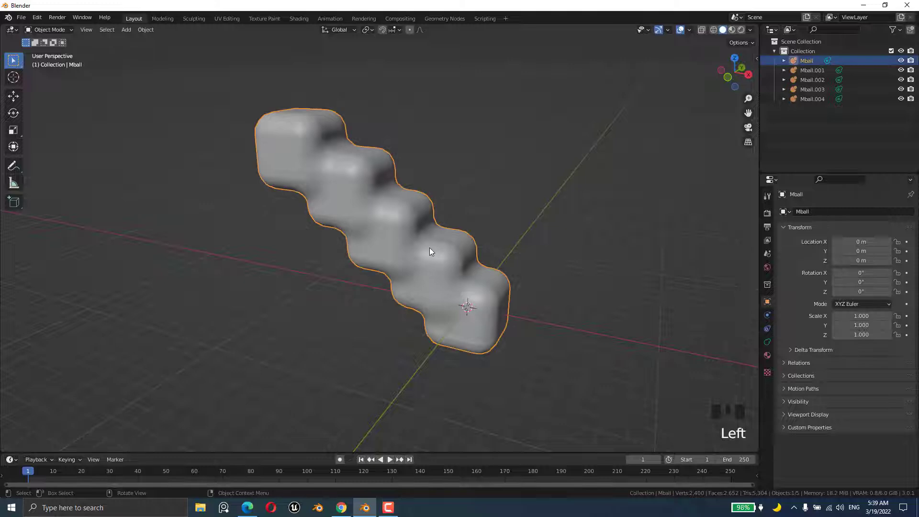
key("g")
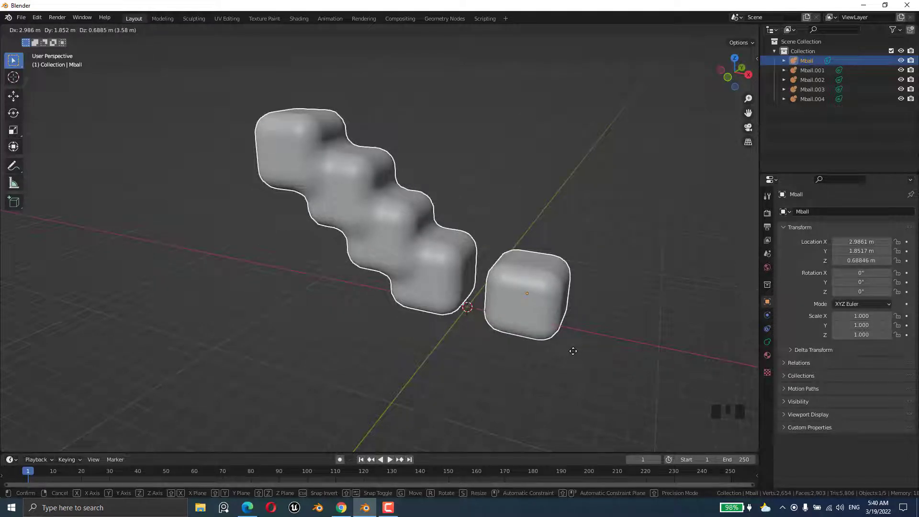
key("Escape")
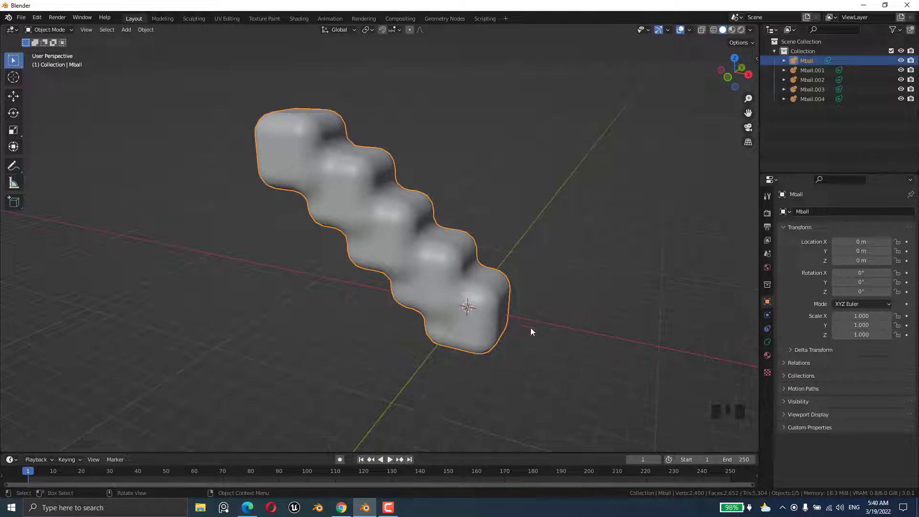
Step: Duplicate the uppermost cube, Mball.004, and place the copy as the next stair at about X -12, Z 10.76 m
left_click(812, 101)
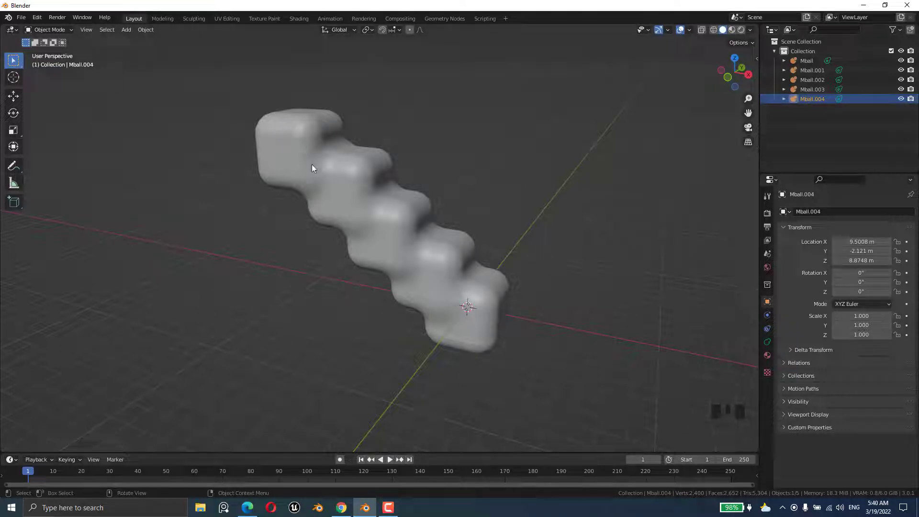
key("shift+d")
left_click(267, 129)
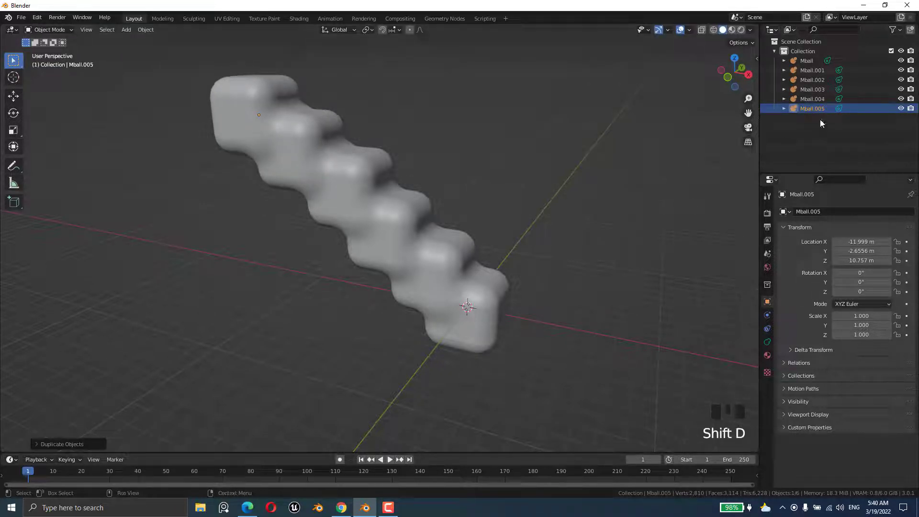
left_click(551, 228)
Step: Delete all six cube metaballs of the staircase
middle_click_drag(541, 228, 509, 244)
left_click_drag(496, 389, 200, 80)
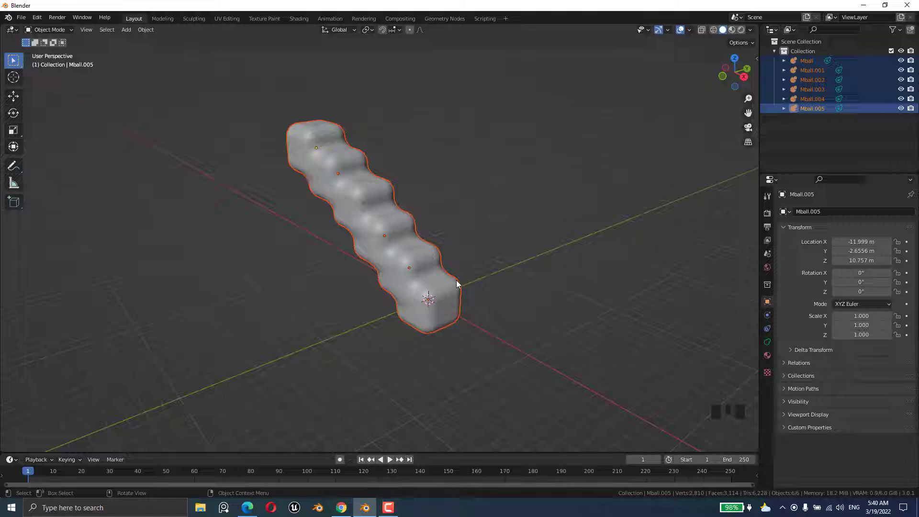
key("Delete")
Step: Add a new Cube metaball at the origin and scale it up to about 1.656
key("shift+a")
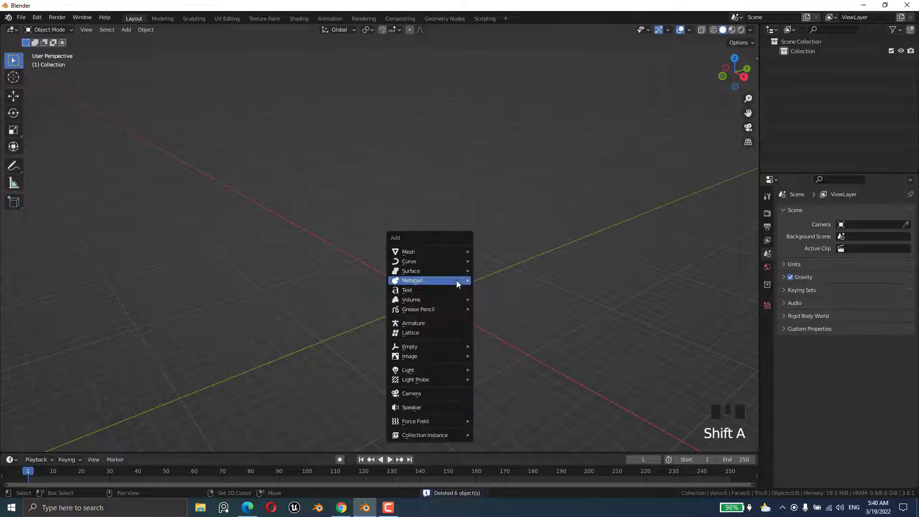
mouse_move(457, 282)
left_click(517, 324)
middle_click_drag(516, 335, 463, 318)
key("s")
left_click(531, 280)
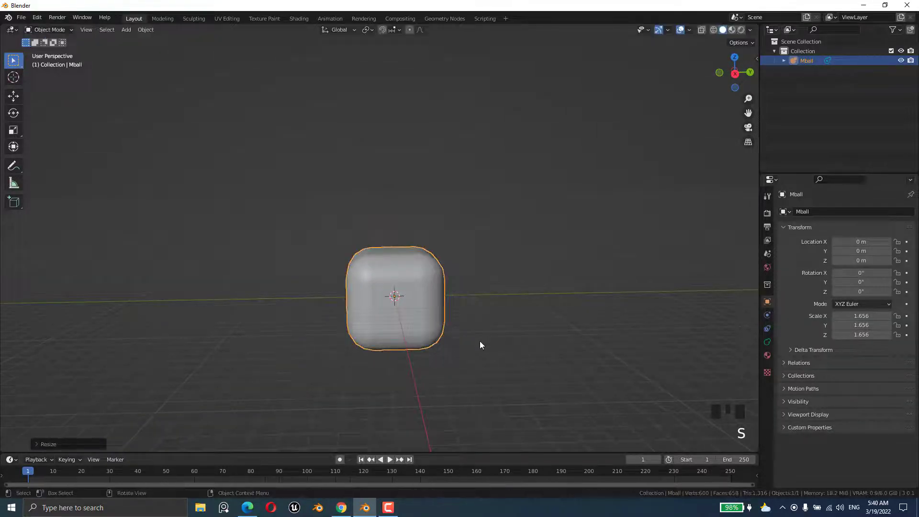
Step: Add a Capsule metaball and move it beside the cube at about Y -10.9 m, Z -0.86 m
key("shift+a")
mouse_move(491, 324)
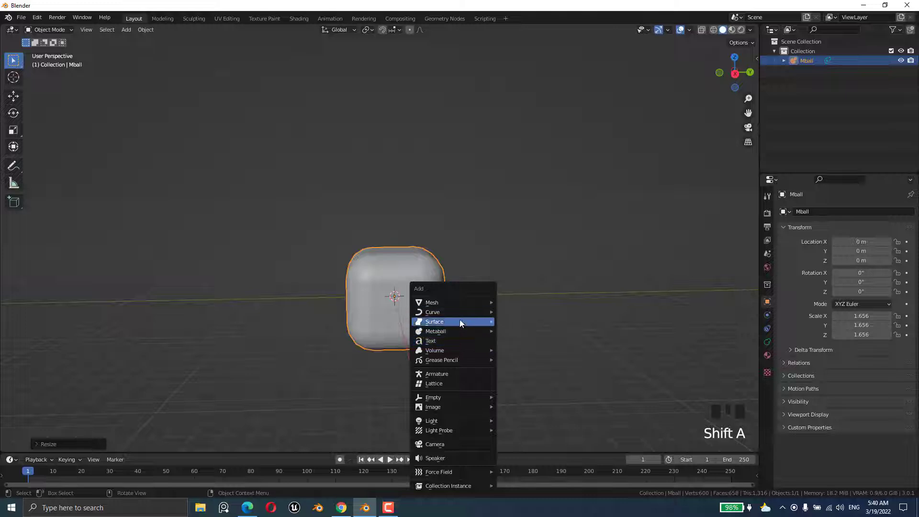
mouse_move(460, 323)
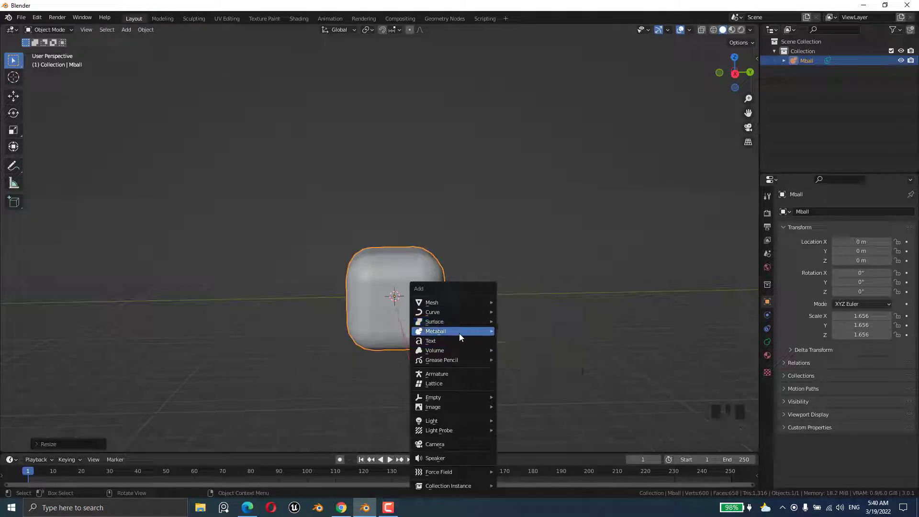
left_click(525, 341)
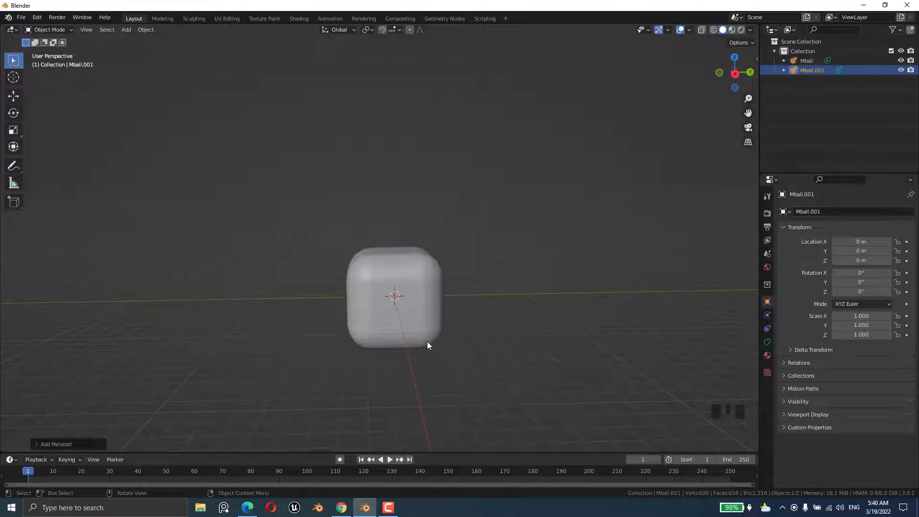
key("g")
left_click(283, 353)
Step: Rotate the capsule 90° around the global Z axis and 90° around the global X axis to stand it upright
middle_click_drag(283, 353, 327, 399)
key("r")
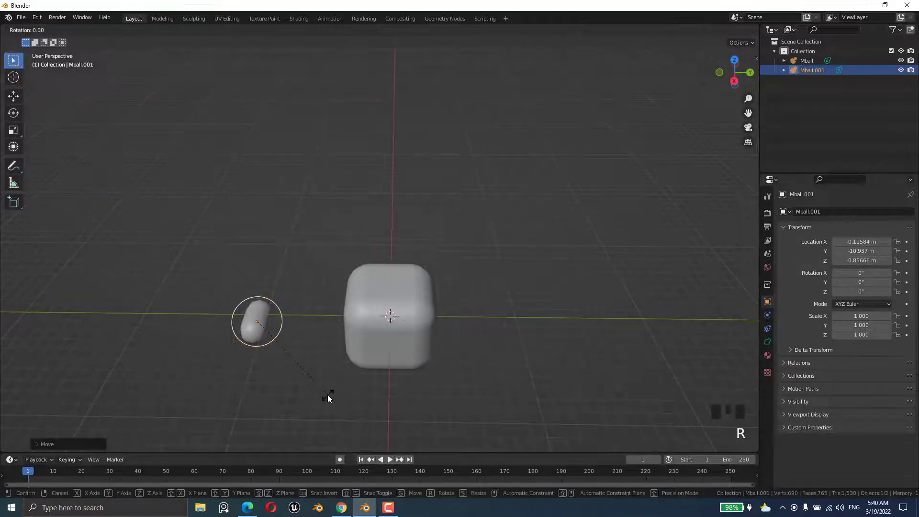
type("z")
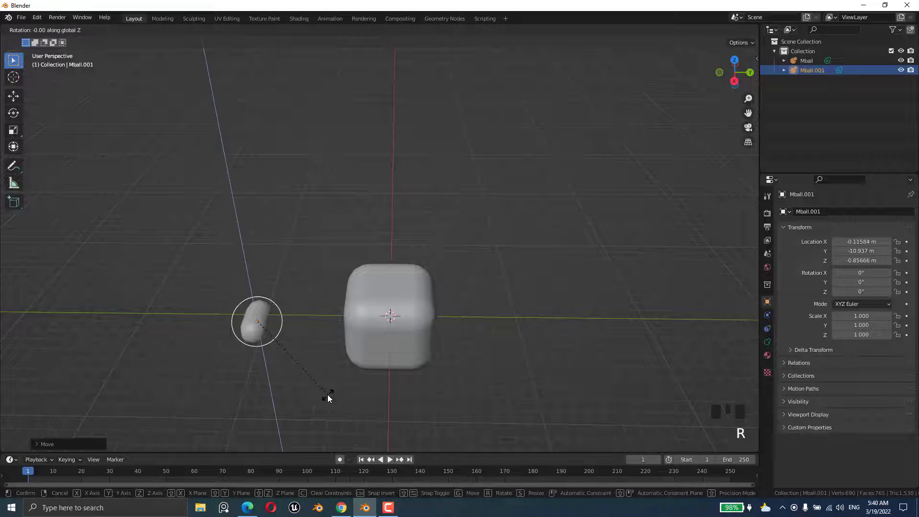
type("90")
key("Return")
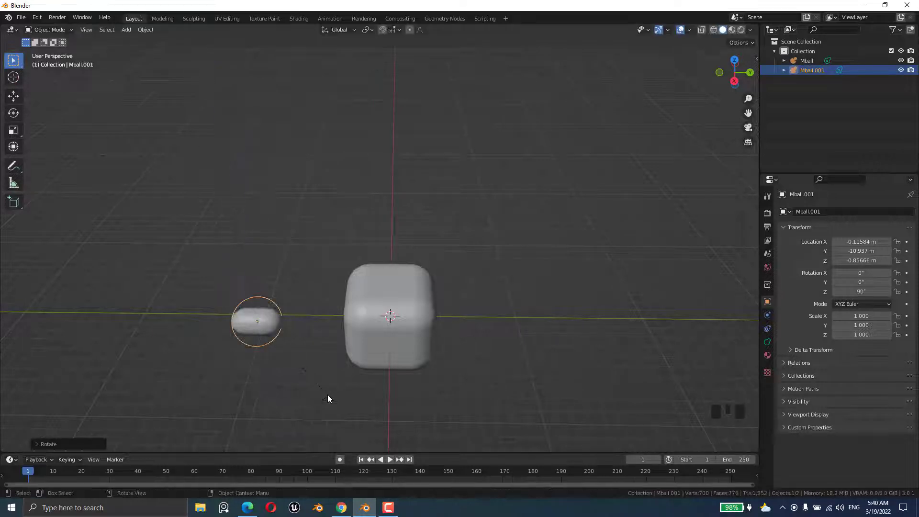
key("r")
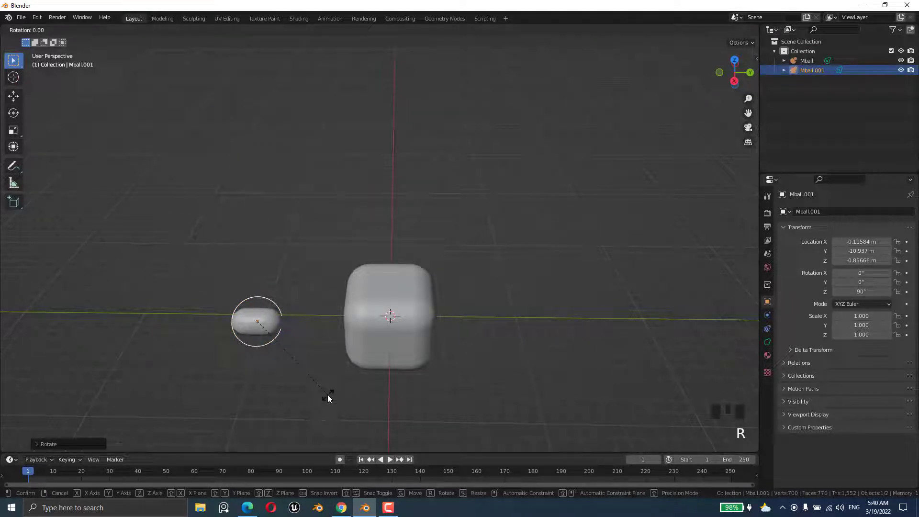
type("x")
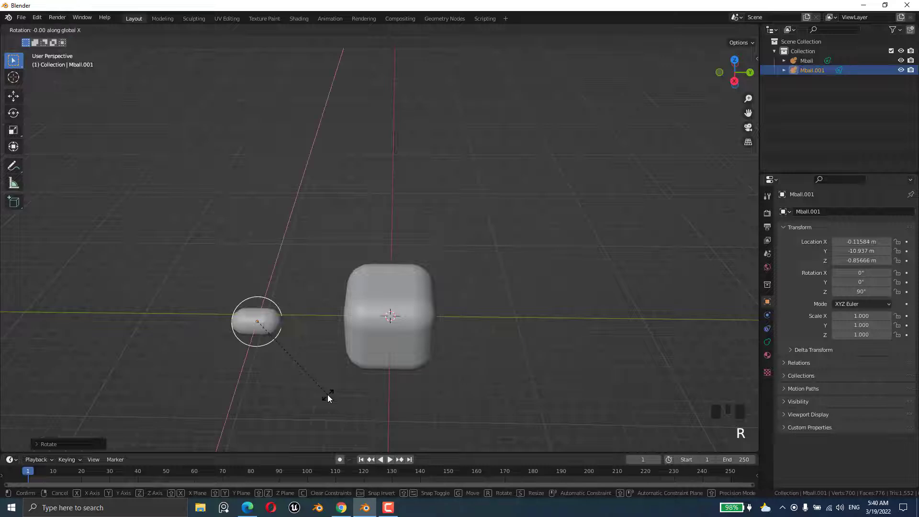
type("90")
key("Return")
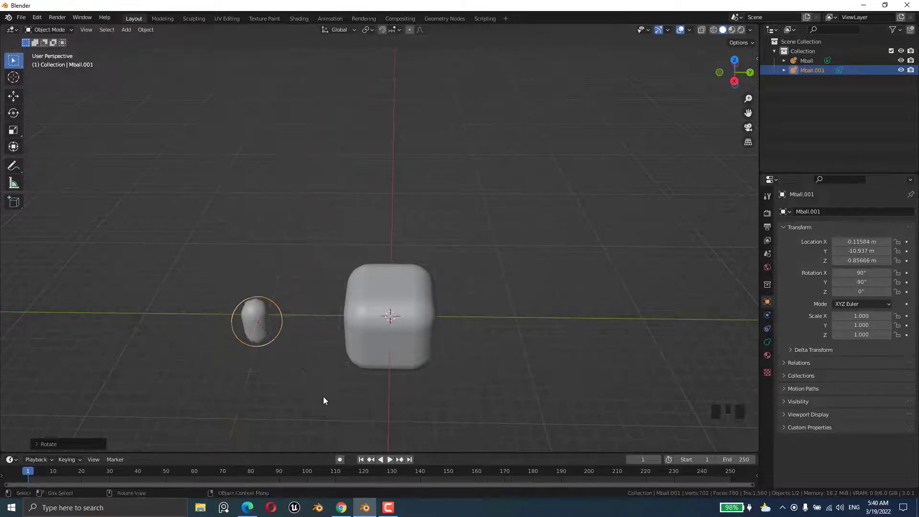
Step: Move the upright capsule against the cube's underside as a leg, at about X 0.68, Y -1.11, Z -5.23 m
middle_click_drag(323, 396, 324, 350)
key("g")
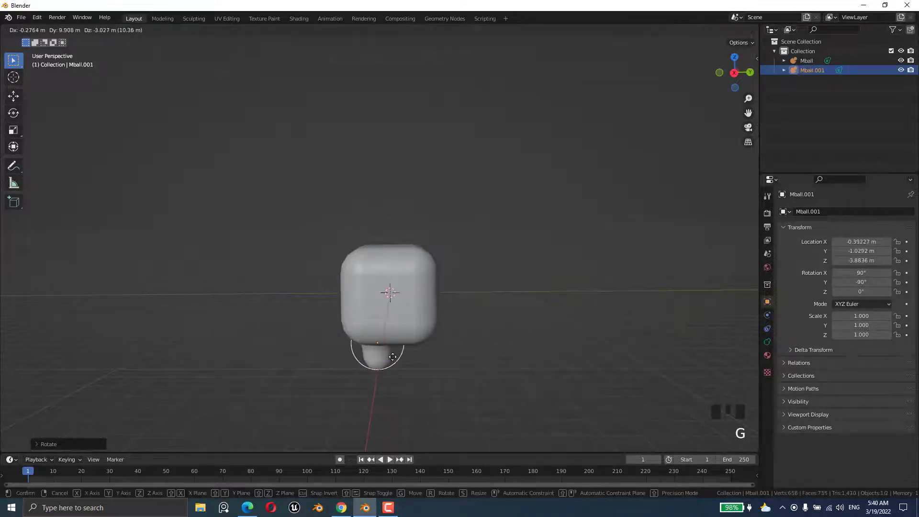
left_click(383, 383)
middle_click_drag(383, 383, 386, 341)
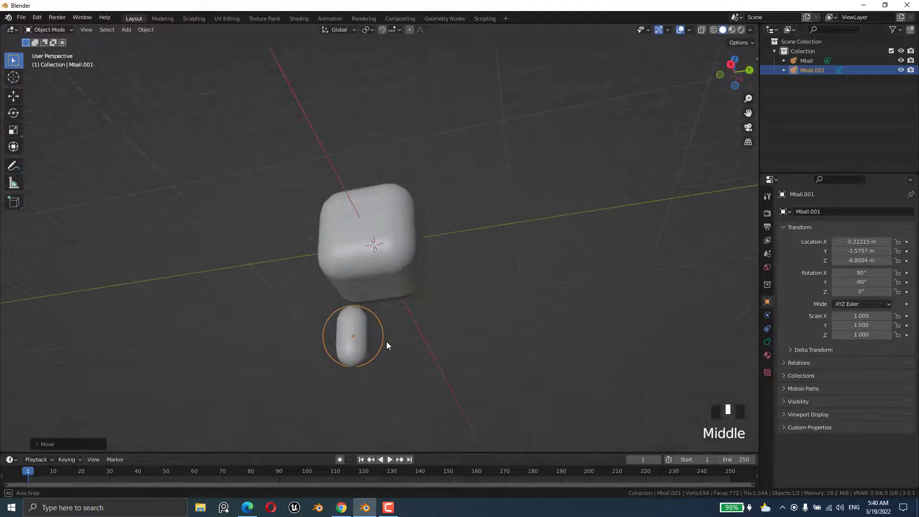
key("g")
left_click(370, 308)
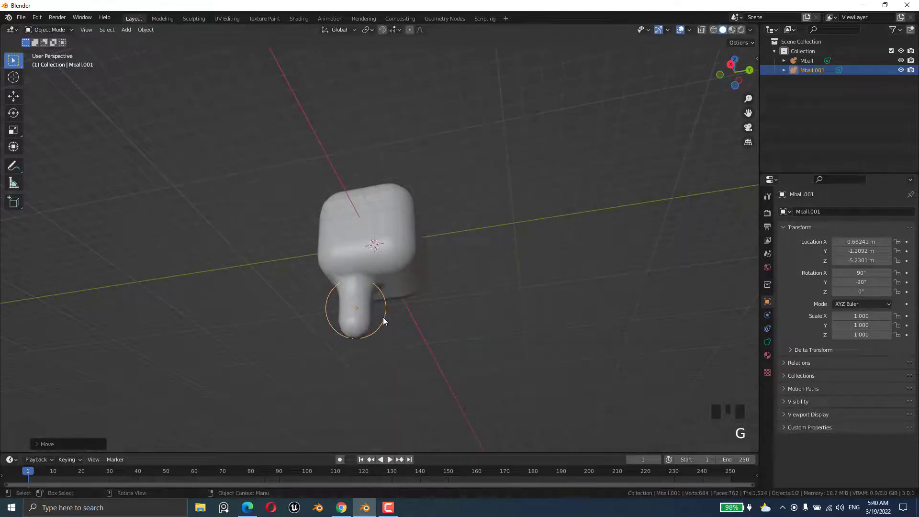
Step: Thin the leg capsule by scaling it to about 0.632 in all directions except global Z
key("s")
key("x")
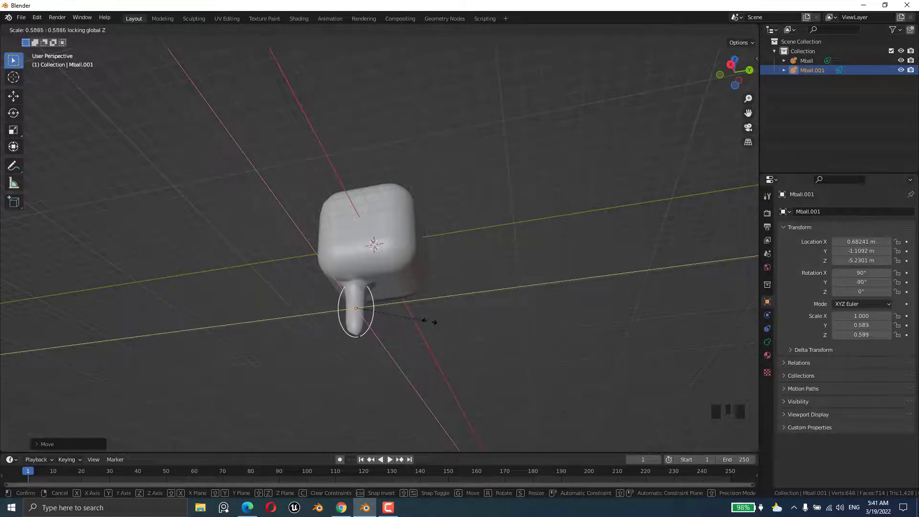
key("shift+z")
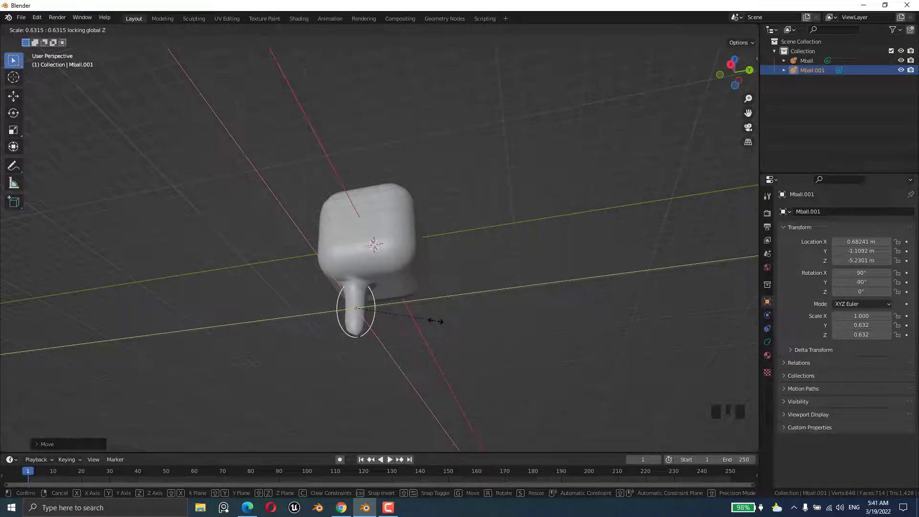
left_click(436, 321)
Step: Duplicate the leg and place the copy beside it under the cube at about Y 1.27, Z -5.20 m
mouse_move(436, 321)
middle_mouse_down()
mouse_move(447, 316)
mouse_move(448, 325)
middle_mouse_up()
key("shift+d")
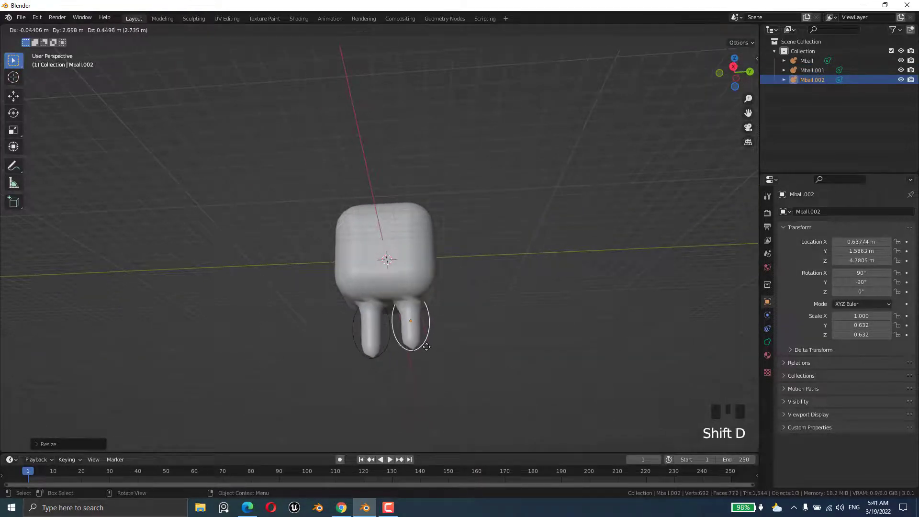
left_click(425, 352)
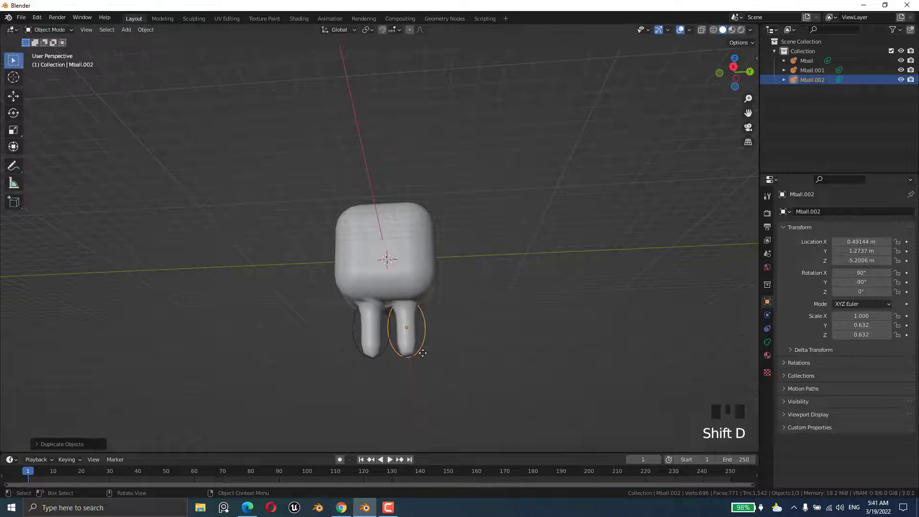
Step: Duplicate the second leg, place the copy beside the cube at about Y 6.26 m, and rotate it 90° around global X
key("shift+d")
left_click(497, 307)
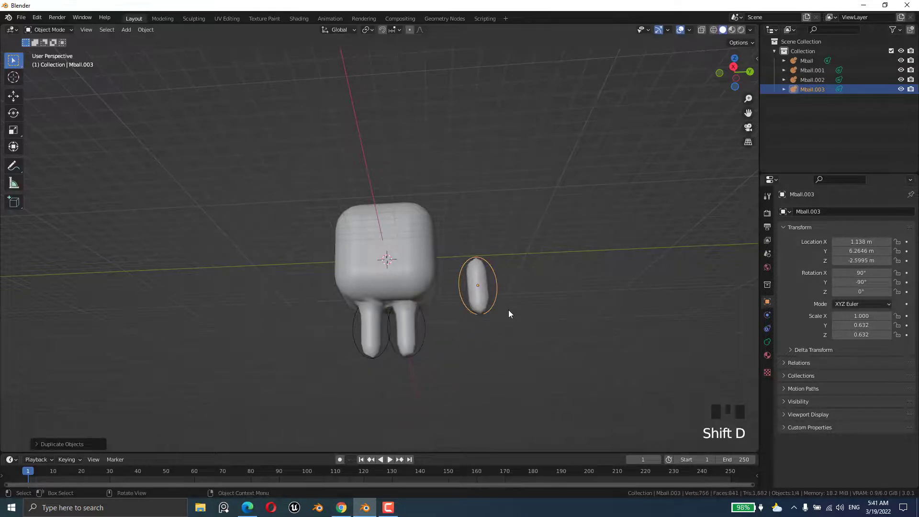
key("r")
type("x")
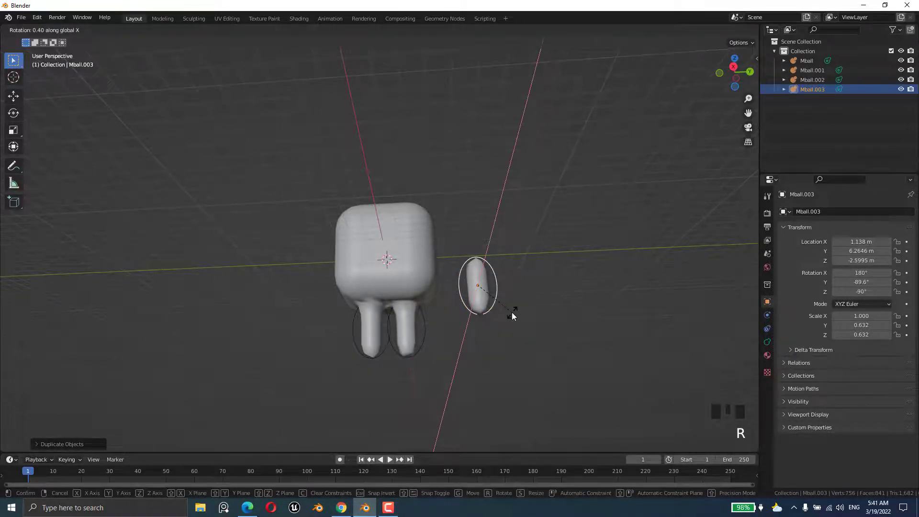
type("90")
left_click(512, 312)
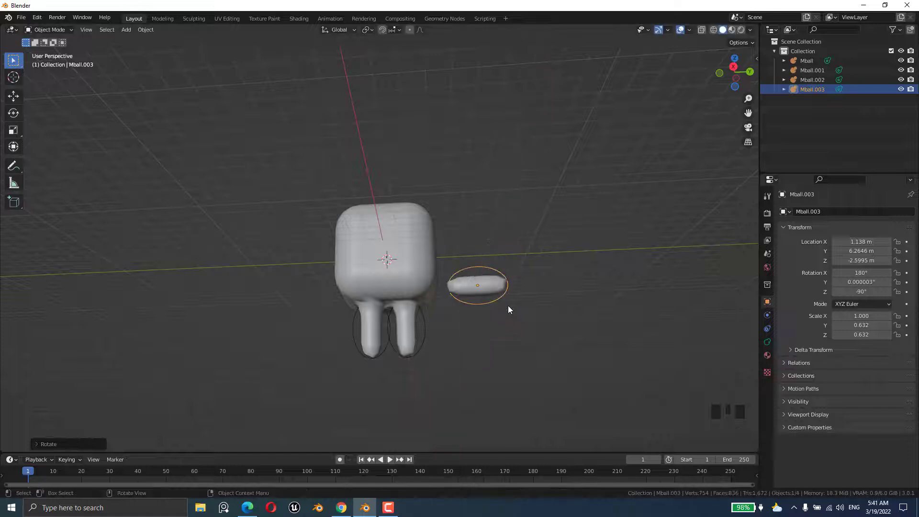
Step: Move the horizontal capsule against the cube's side as an arm, at about X 1.57, Y 5.28, Z 0 m
middle_click_drag(507, 306, 497, 335)
key("g")
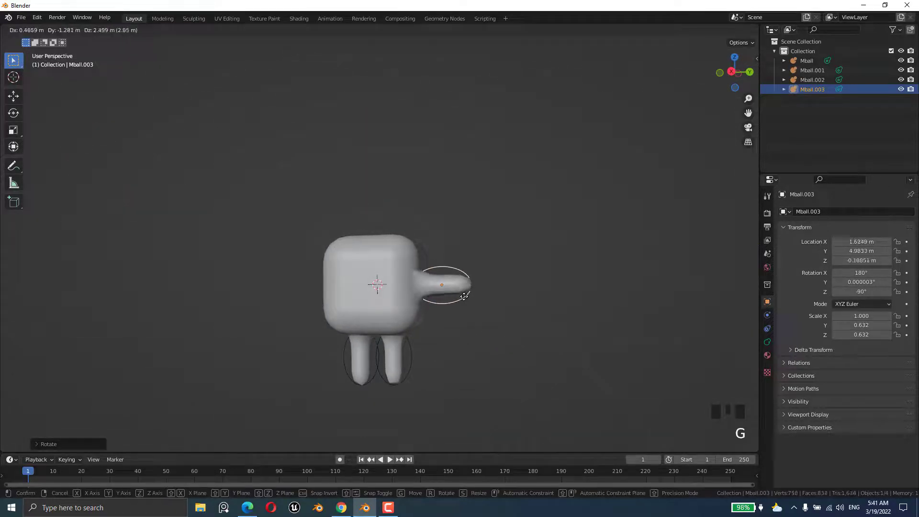
left_click(463, 299)
key("g")
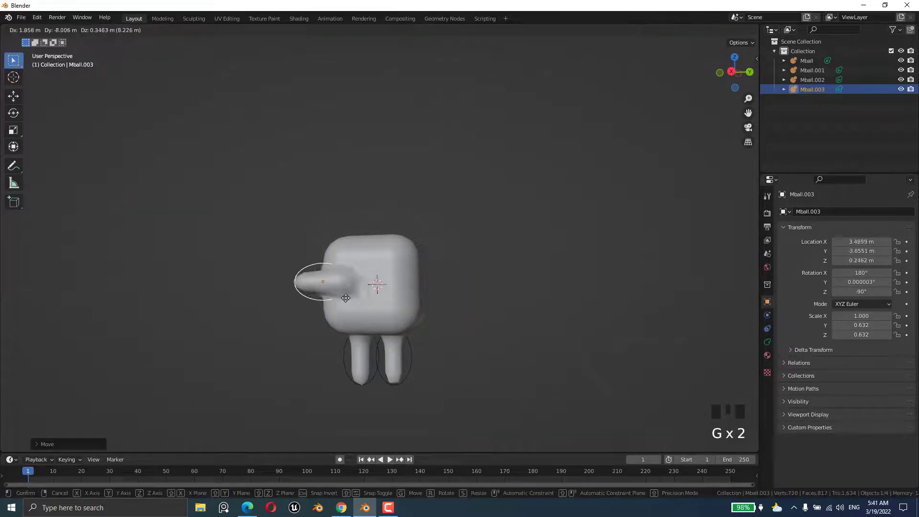
left_click(468, 298)
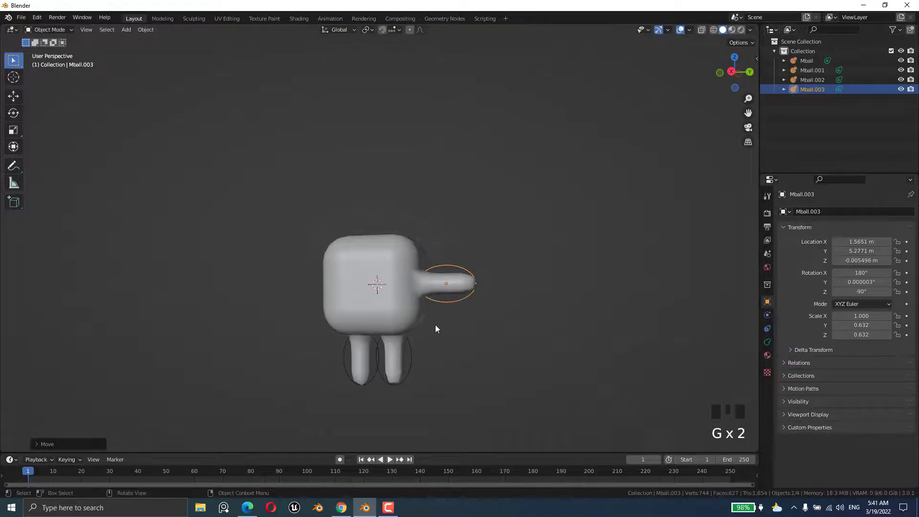
Step: Duplicate the arm and place the copy on the cube's opposite side at about Y -4.64, Z 0.24 m
middle_click_drag(435, 325, 460, 334)
key("shift+d")
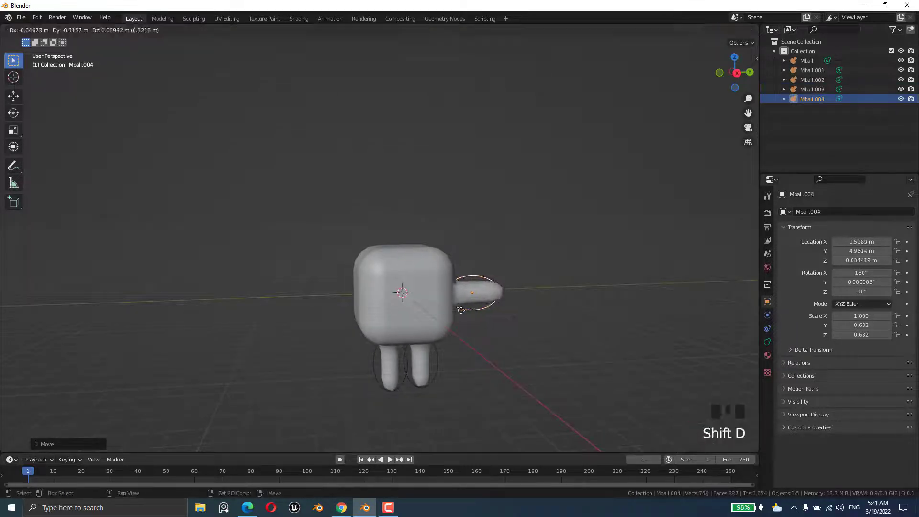
left_click(338, 314)
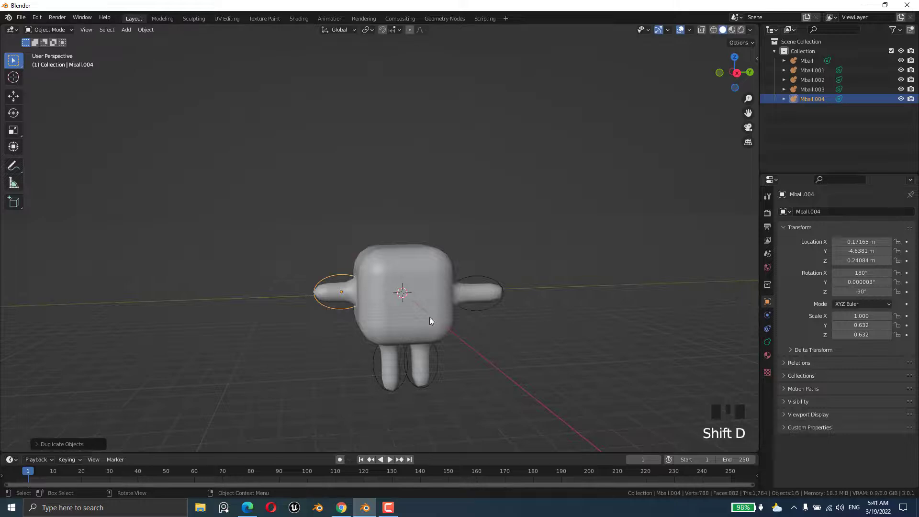
Step: Add a Ball metaball and raise it along Z to about 4.56 m, onto the top of the cube body
middle_click_drag(429, 317, 388, 288)
left_click(372, 277)
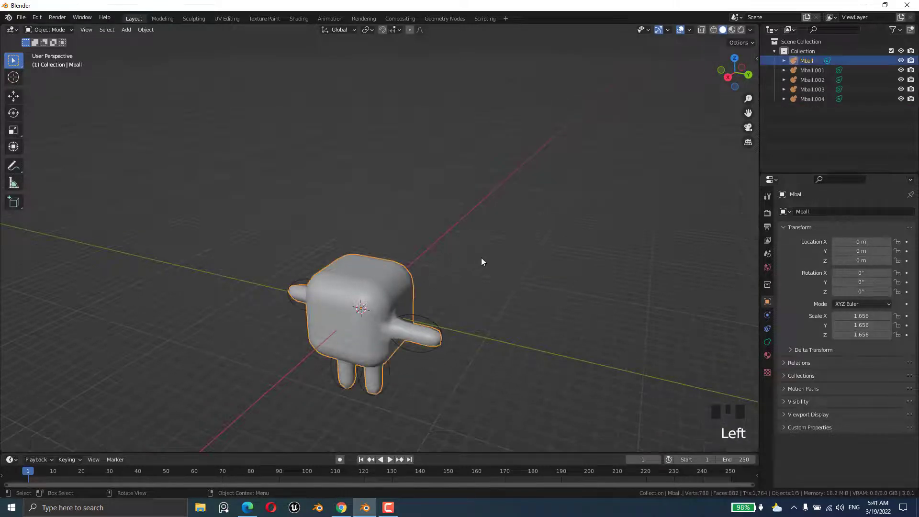
left_click(483, 257)
key("shift+a")
mouse_move(436, 294)
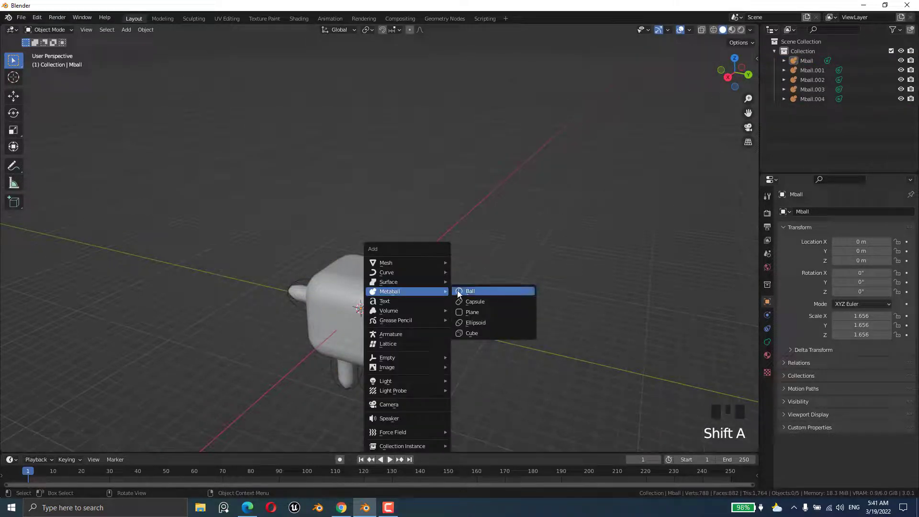
left_click(476, 292)
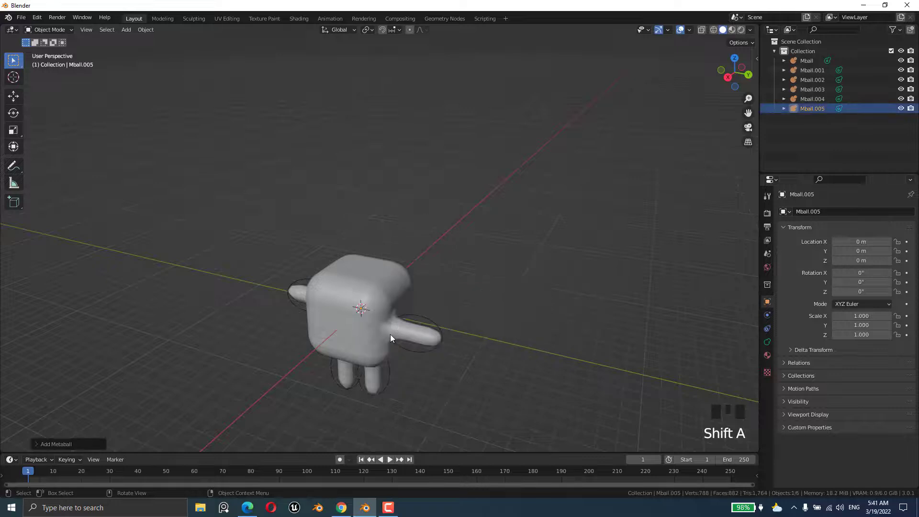
key("g")
key("z")
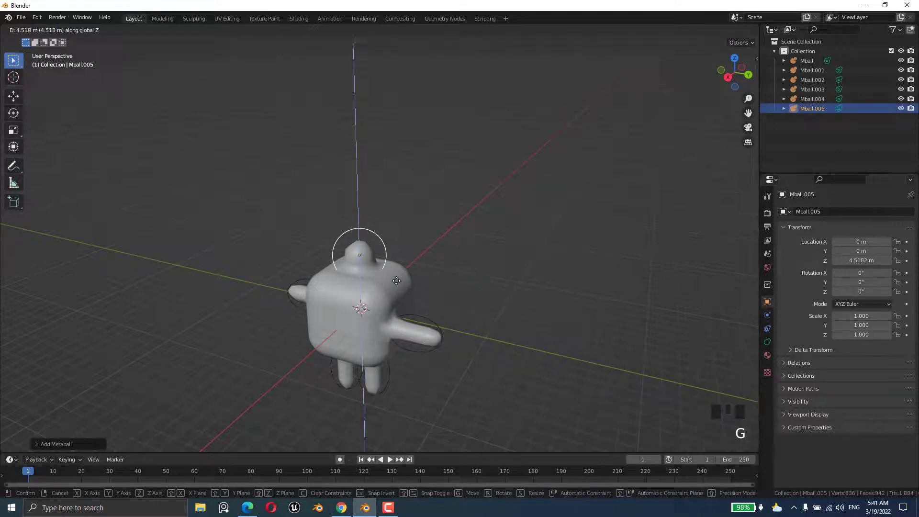
left_click(421, 260)
Step: Scale the ball up to about 2.193 and raise it along Z to about 5.96 m as the figure's head
key("s")
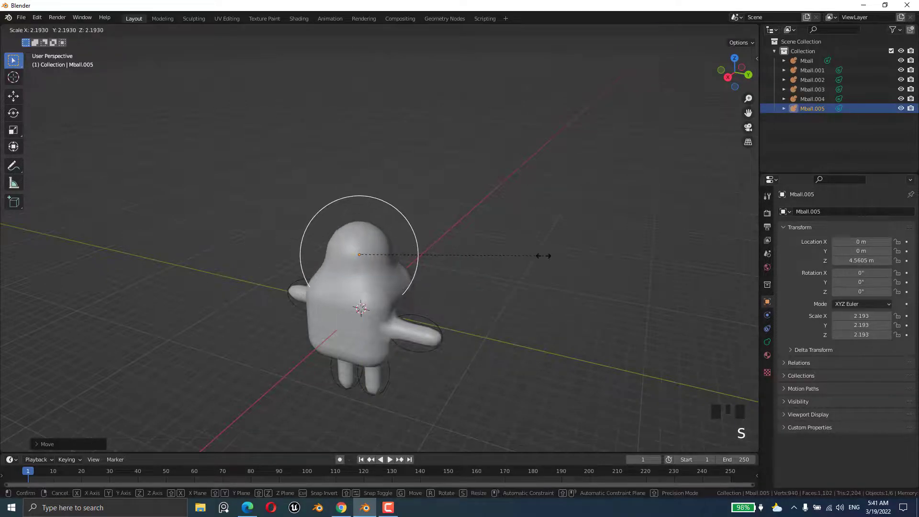
left_click(543, 256)
key("g")
key("z")
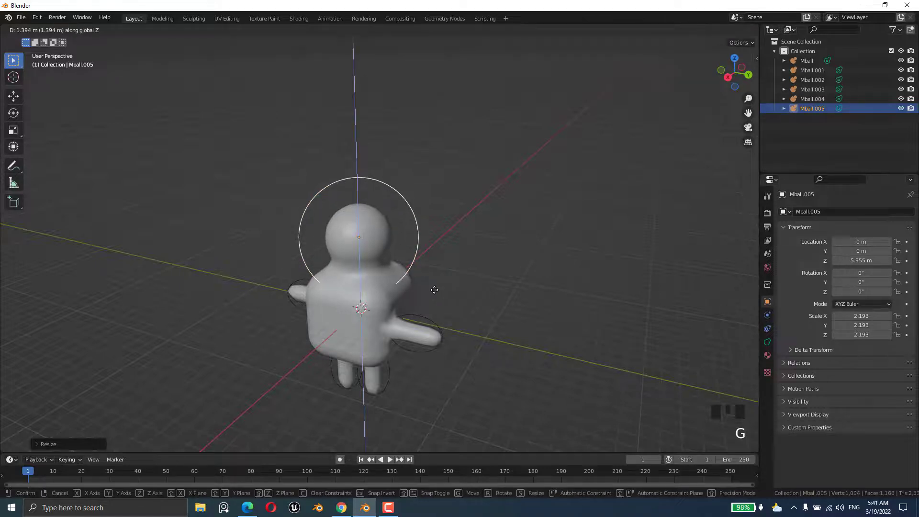
left_click(434, 290)
middle_click_drag(426, 333, 423, 330)
left_click(495, 278)
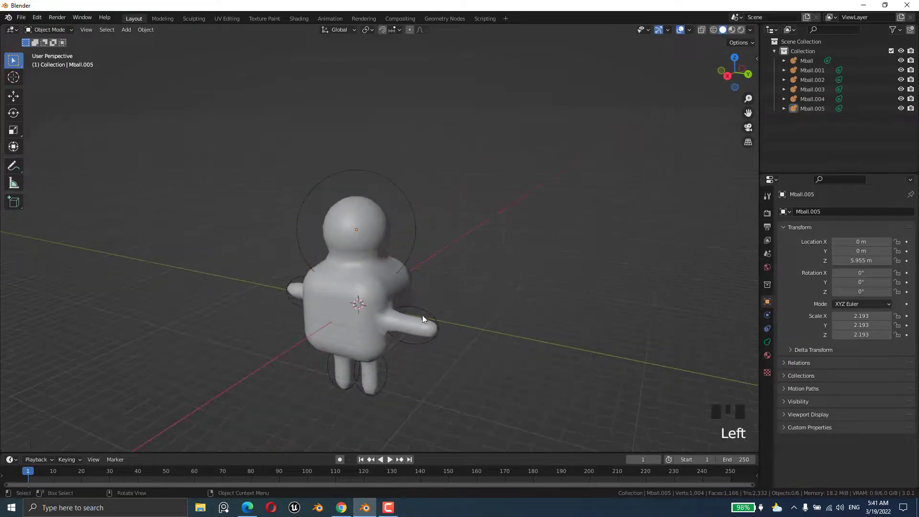
Step: Convert the metaball character to a mesh and move it to about X -0.17, Y -0.13, Z 0.75 m
left_click(380, 287)
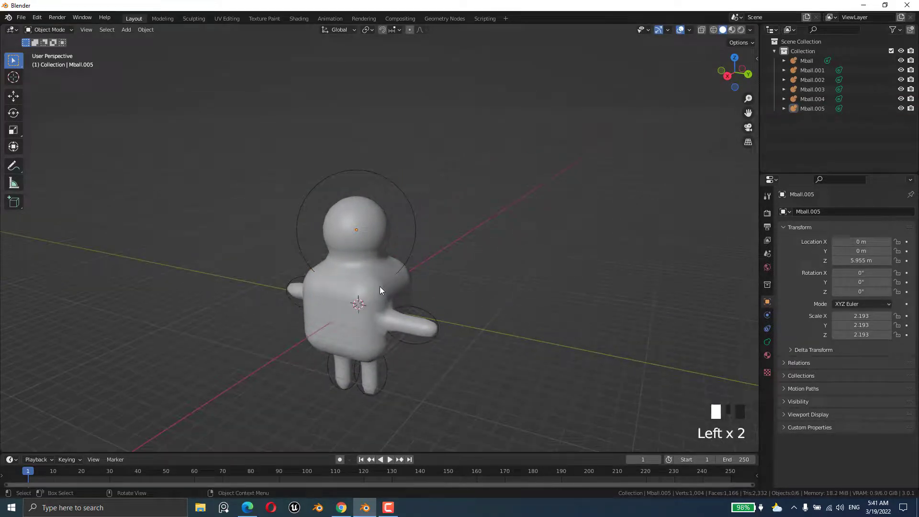
left_click(143, 30)
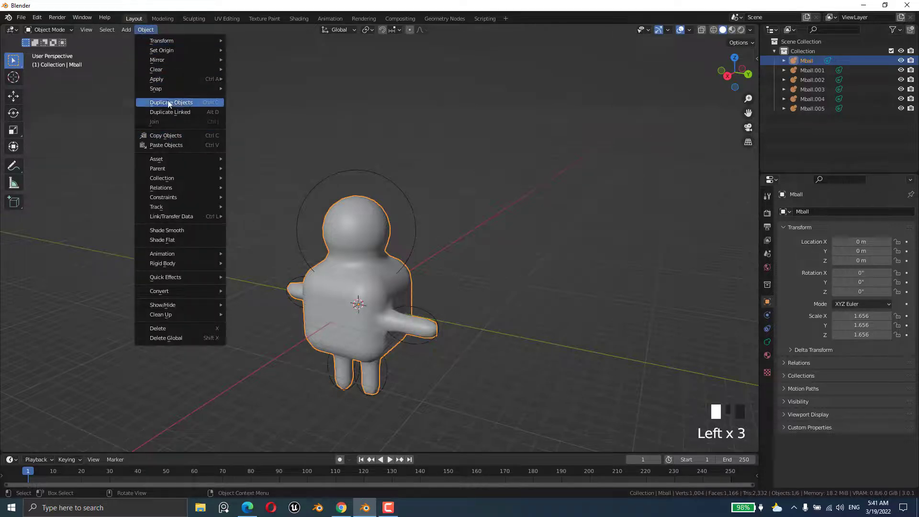
mouse_move(172, 183)
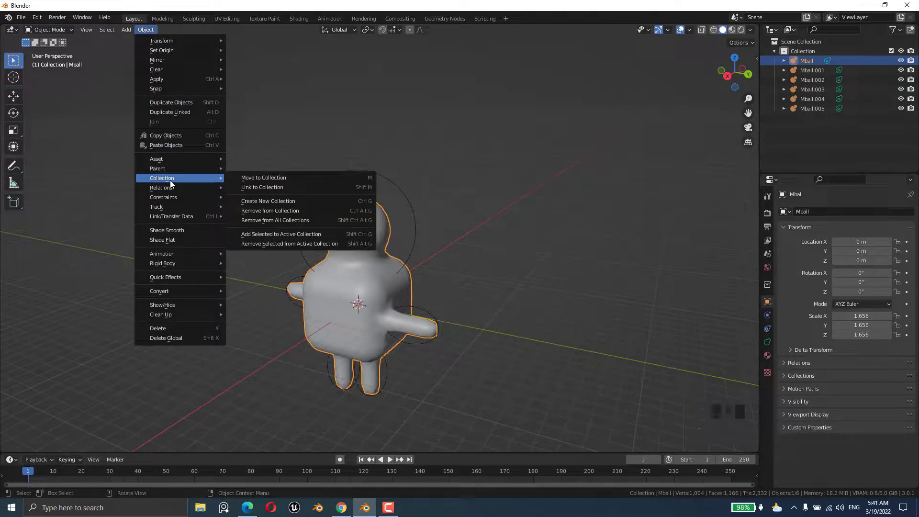
mouse_move(167, 281)
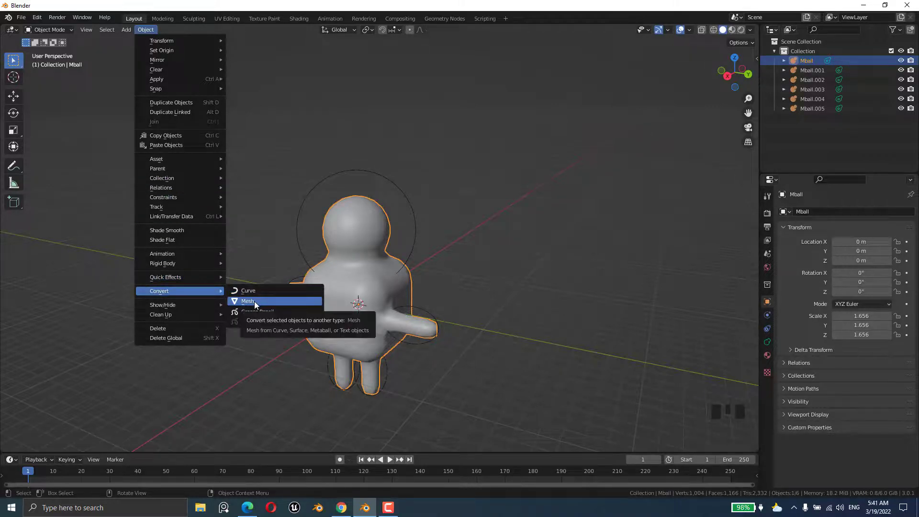
left_click(254, 300)
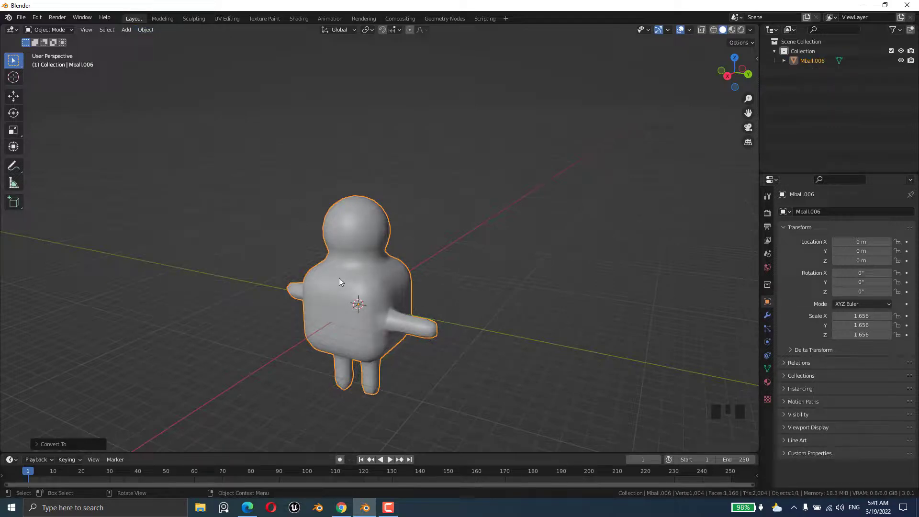
key("g")
left_click(408, 280)
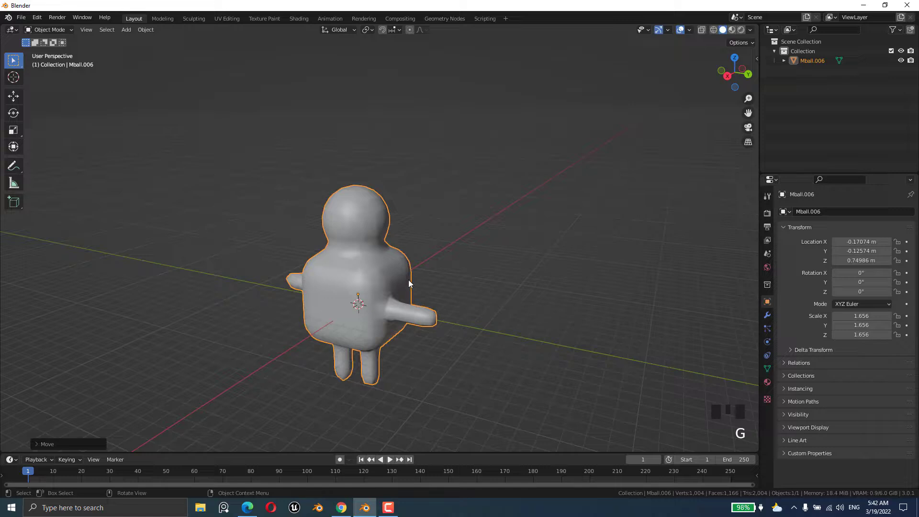
Step: In edit mode, move one vertex on the shoulder above the arm about 0.51 m up and inward, then return to object mode
key("Tab")
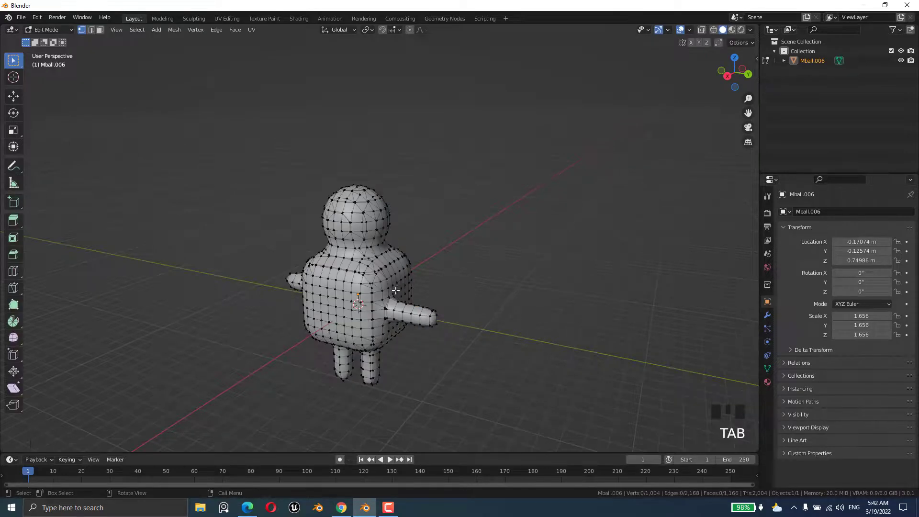
middle_click_drag(404, 277, 373, 276)
left_click(384, 287)
scroll(375, 317, "up", 3)
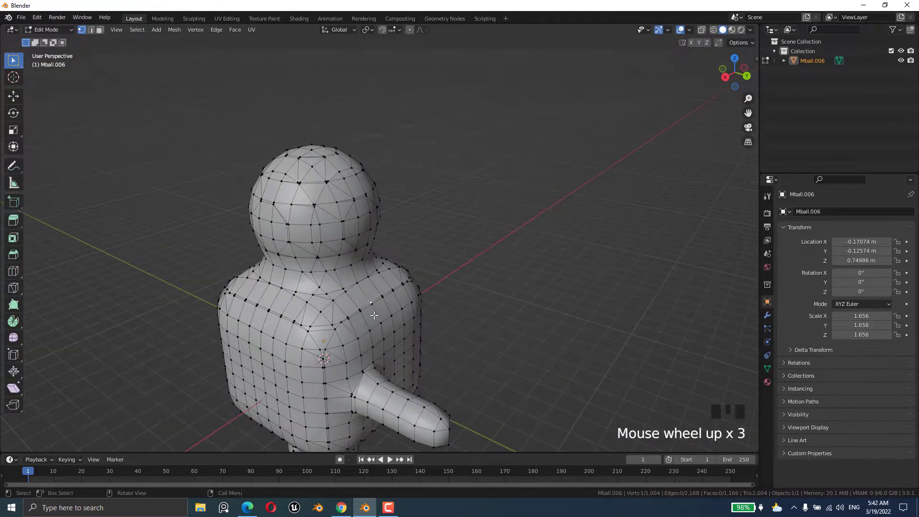
key("g")
left_click(363, 306)
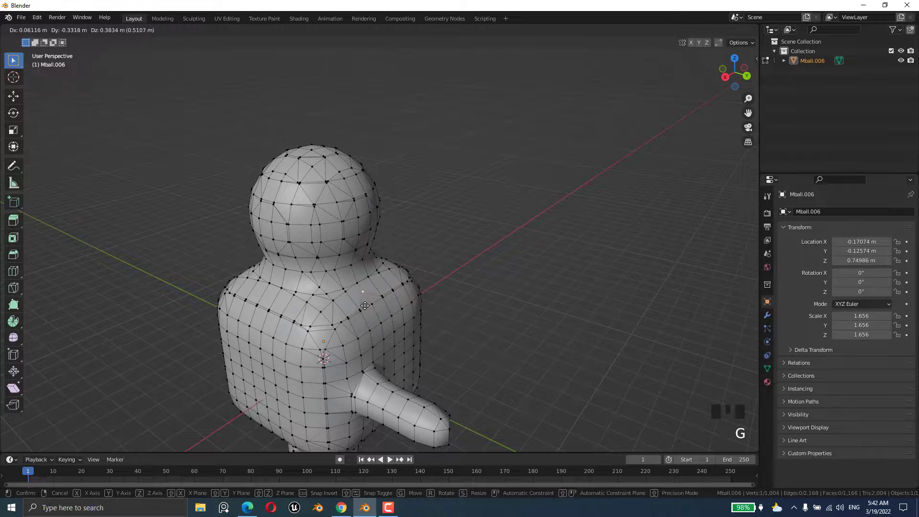
key("Tab")
scroll(427, 263, "down", 5)
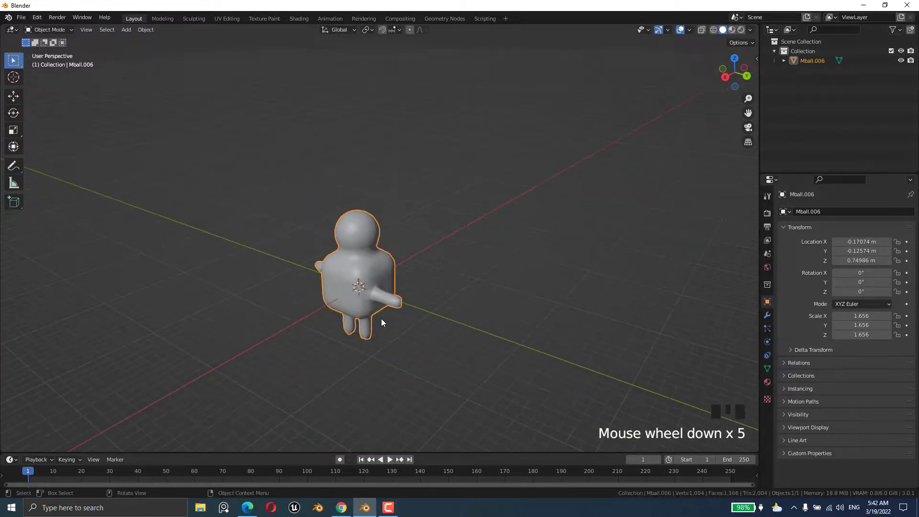
middle_click_drag(381, 318, 413, 309)
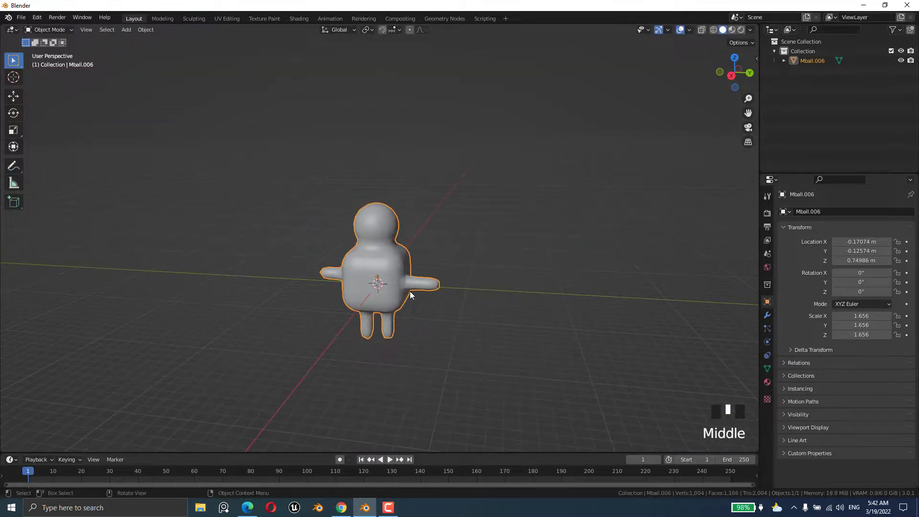
key("r")
right_click(502, 347)
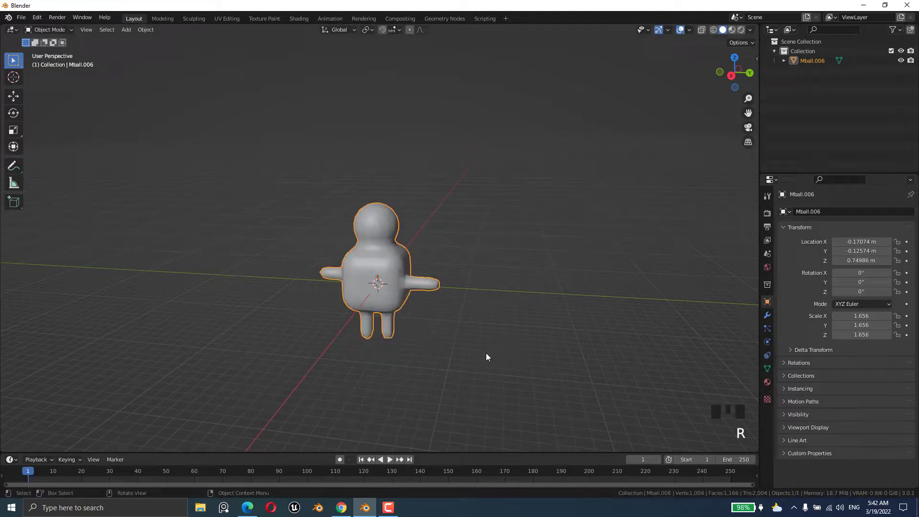